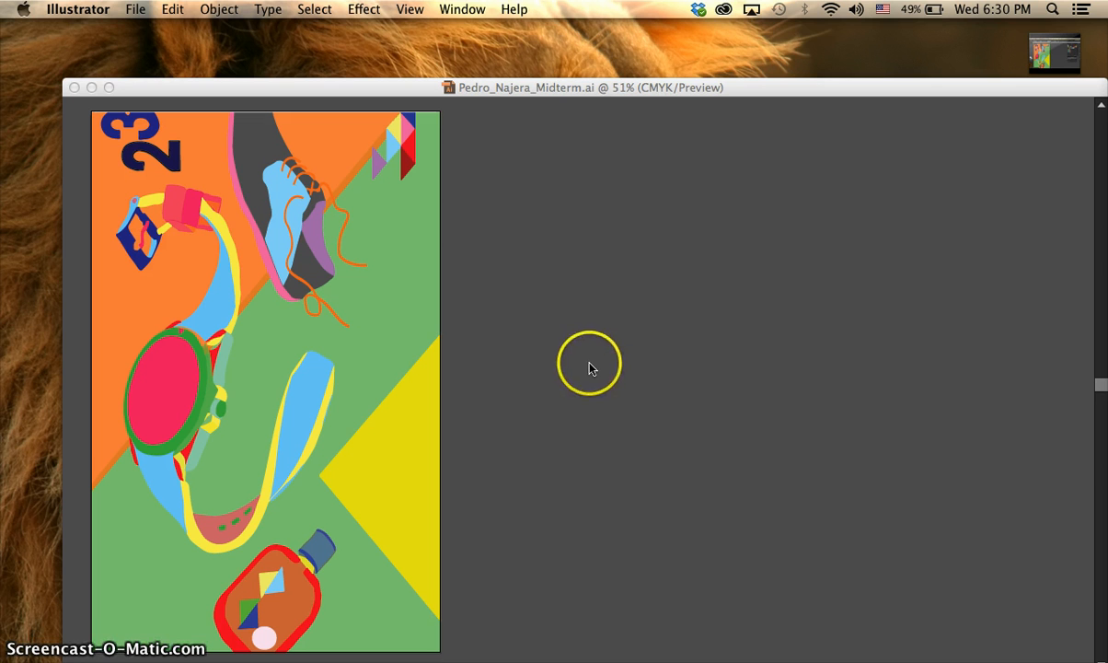
- Activate the illustration document window so the Tools, Control bar and Swatches panels appear
click(537, 90)
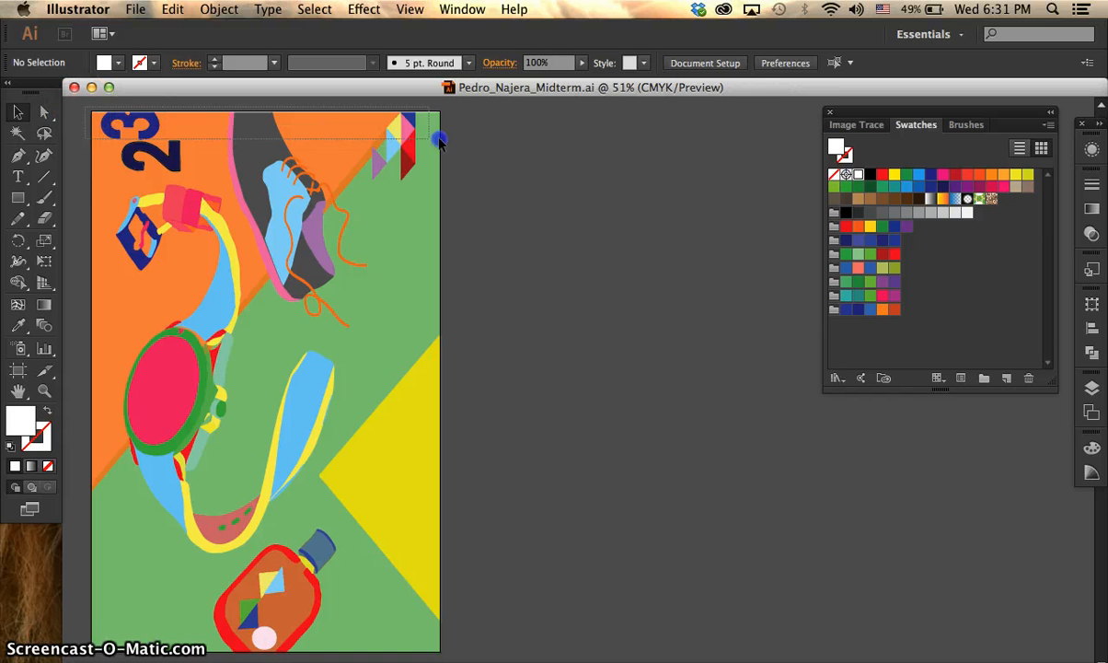
- Marquee-select all the artwork and open Edit > Edit Colors > Recolor Artwork
drag(449, 414, 445, 655)
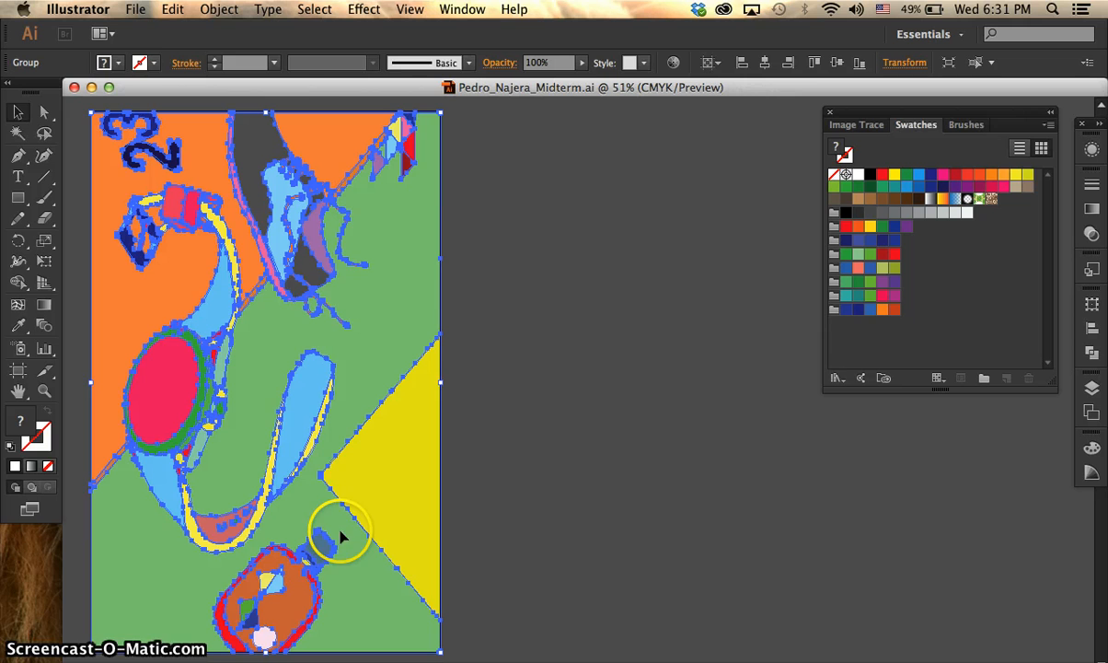
click(173, 9)
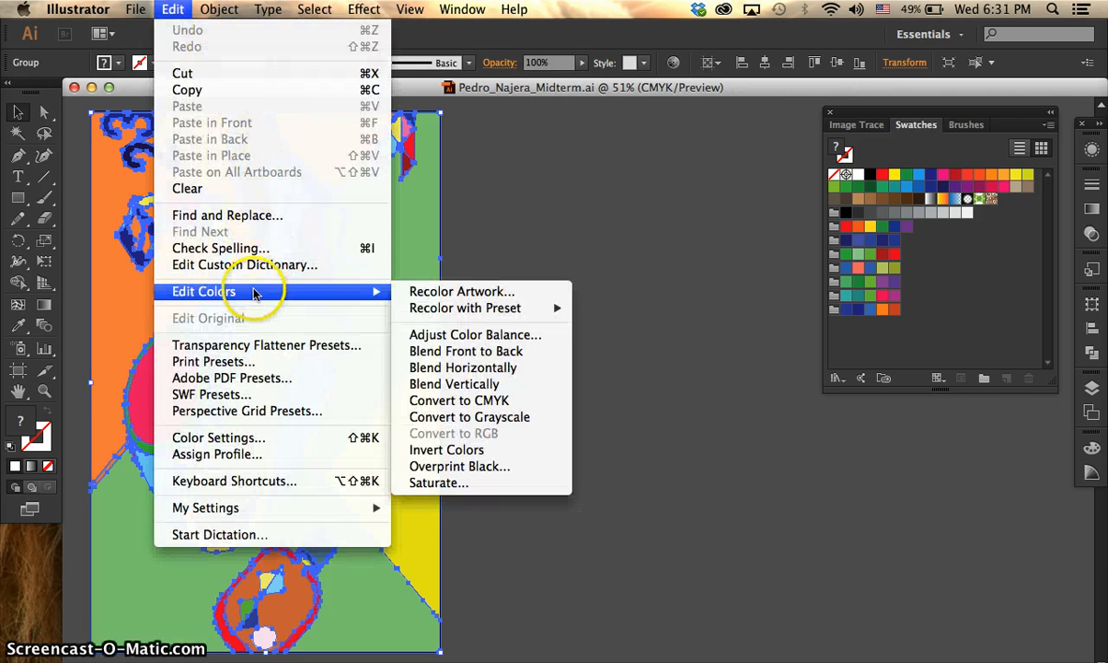
mouse_move(272, 291)
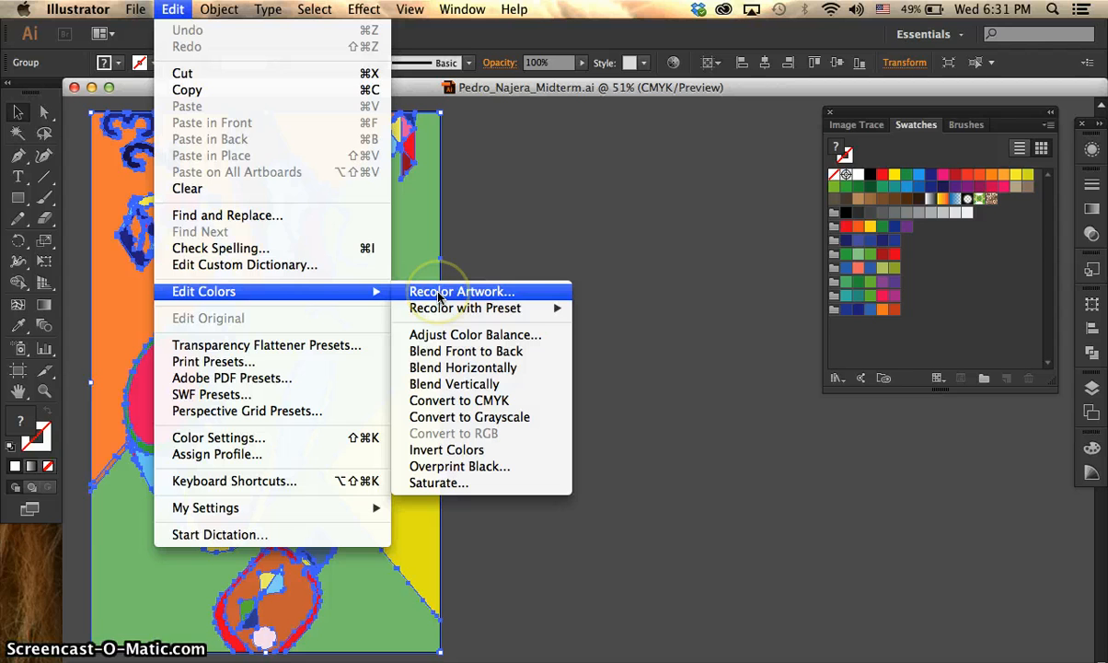
click(442, 291)
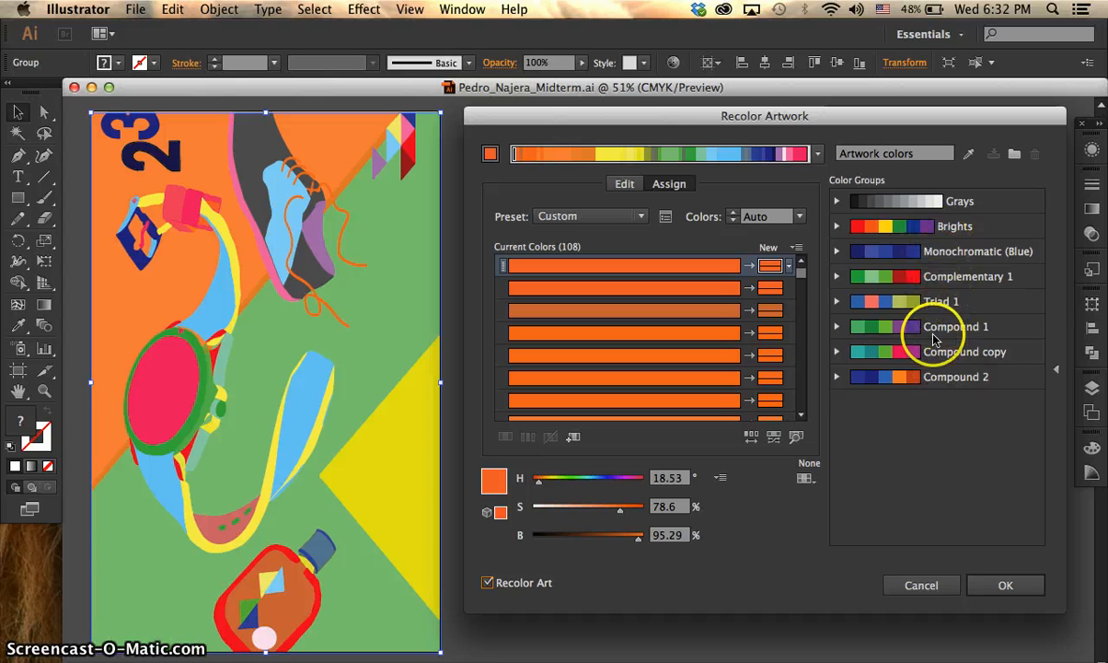
- Preview the Brights, Monochromatic (Blue), Complementary 1 and Triad 1 colour groups on the artwork
click(954, 227)
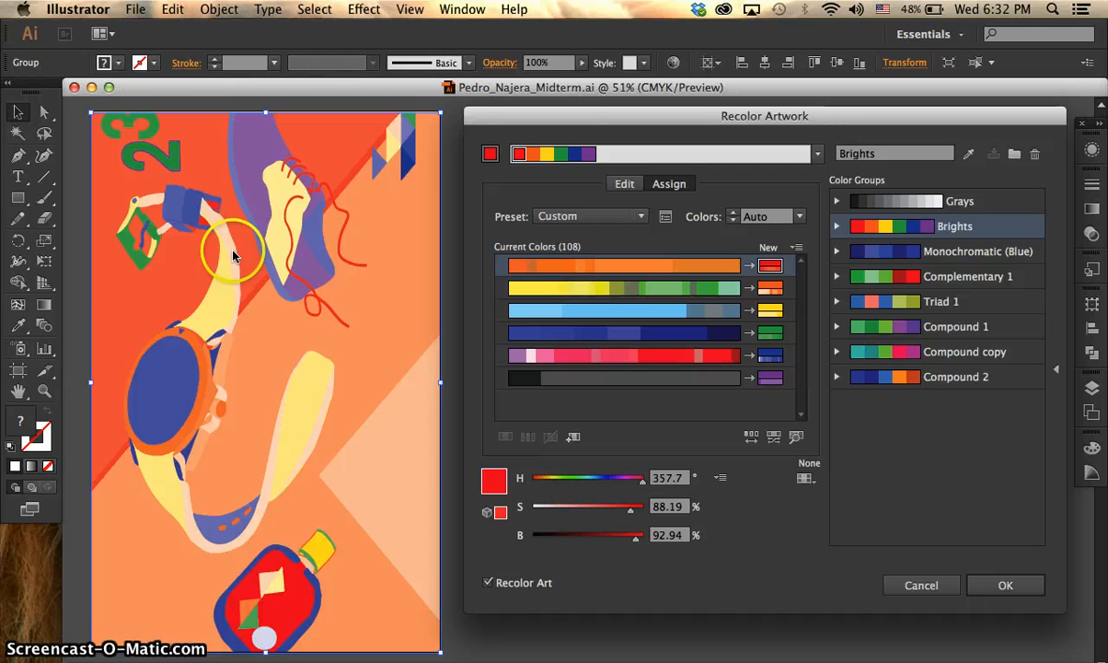
click(728, 267)
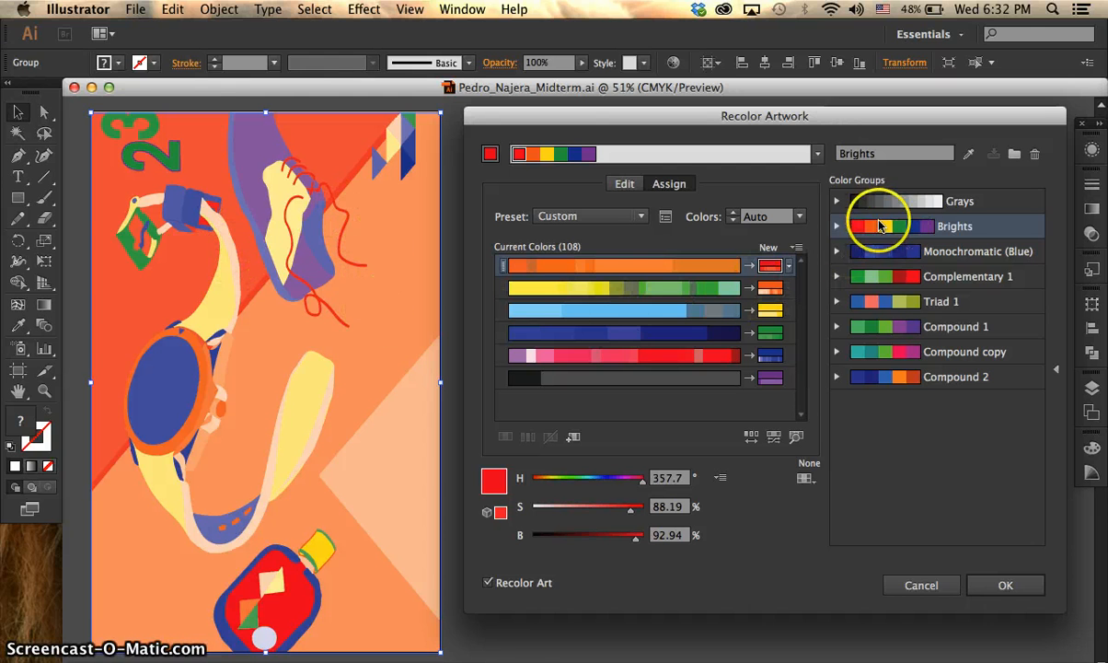
click(965, 252)
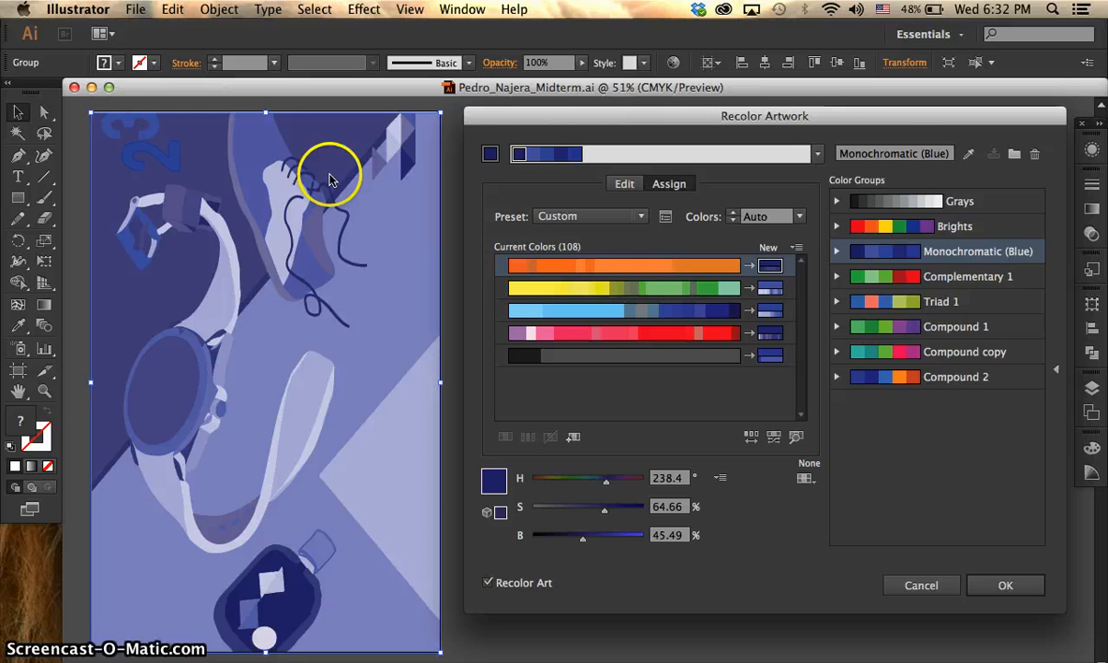
click(718, 265)
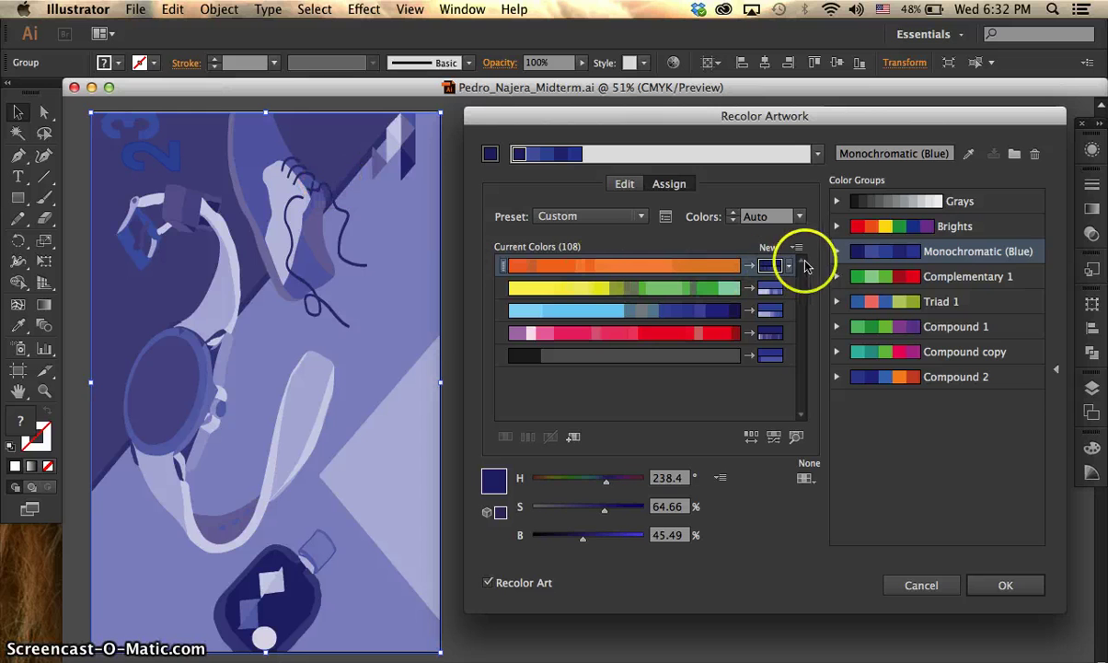
click(951, 278)
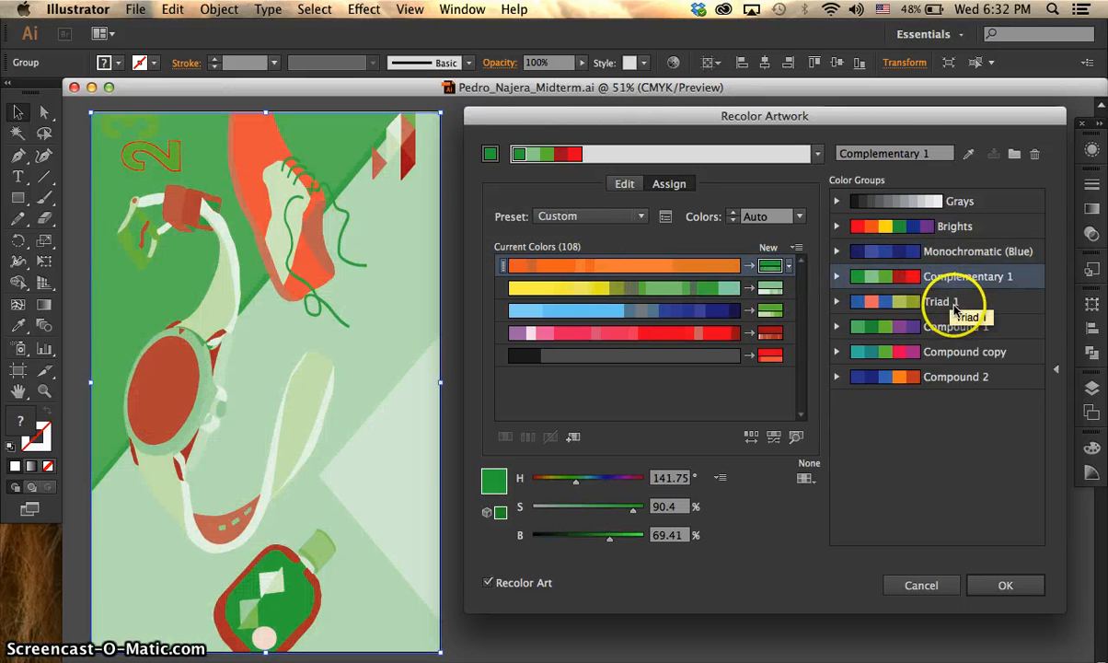
click(951, 302)
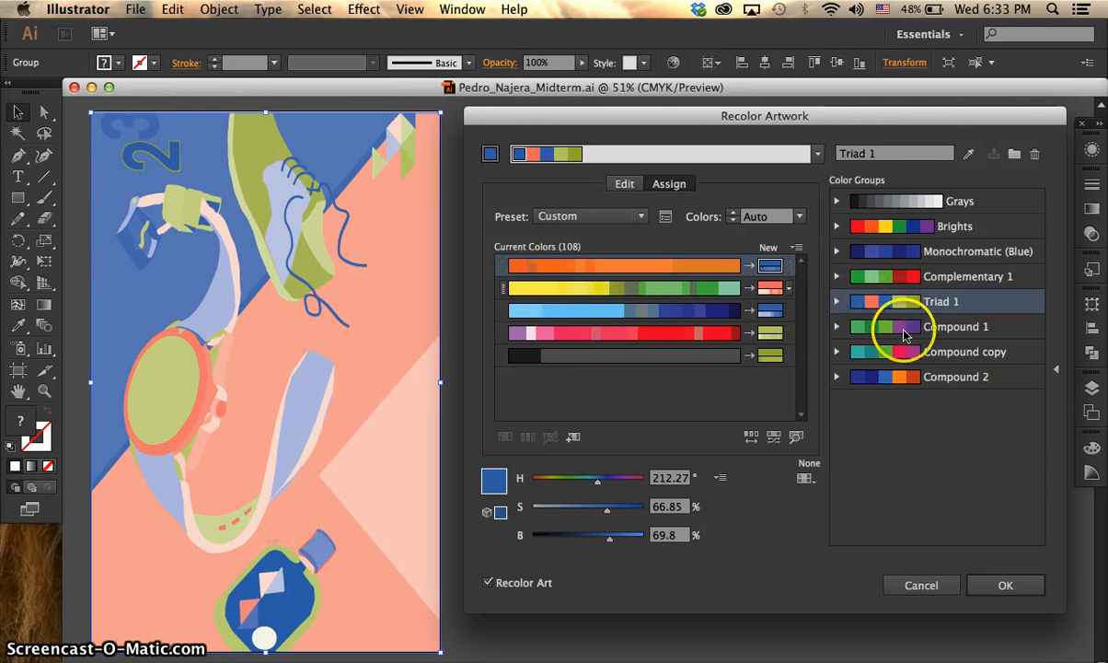
- Preview Compound 1 and Compound copy, then settle on the blue and orange Compound 2 group
click(954, 328)
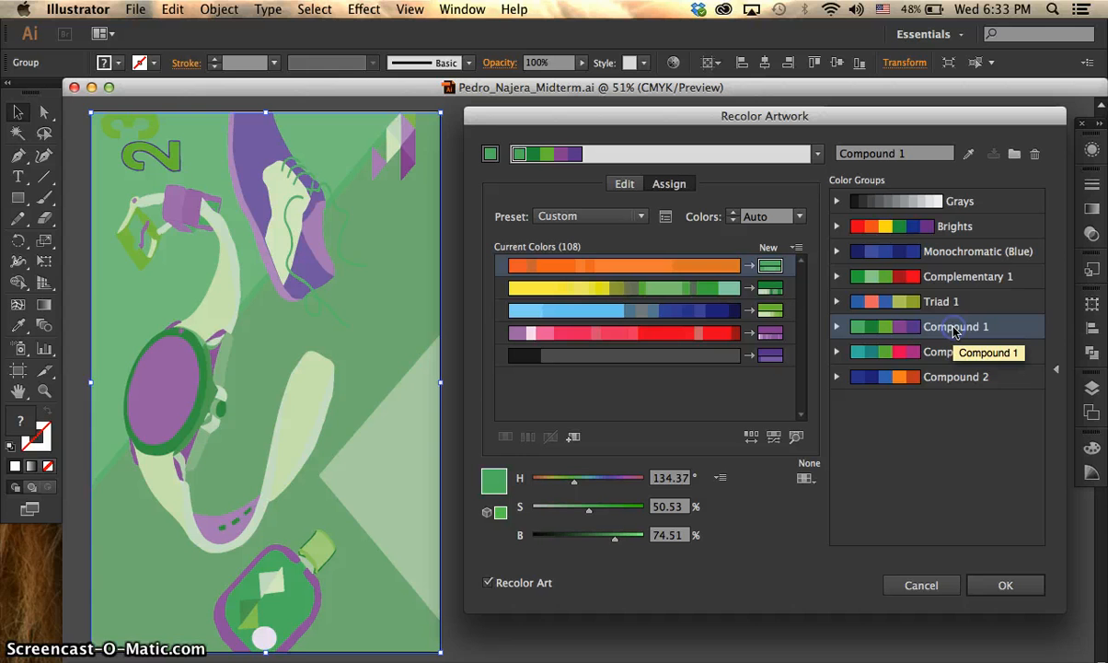
click(943, 358)
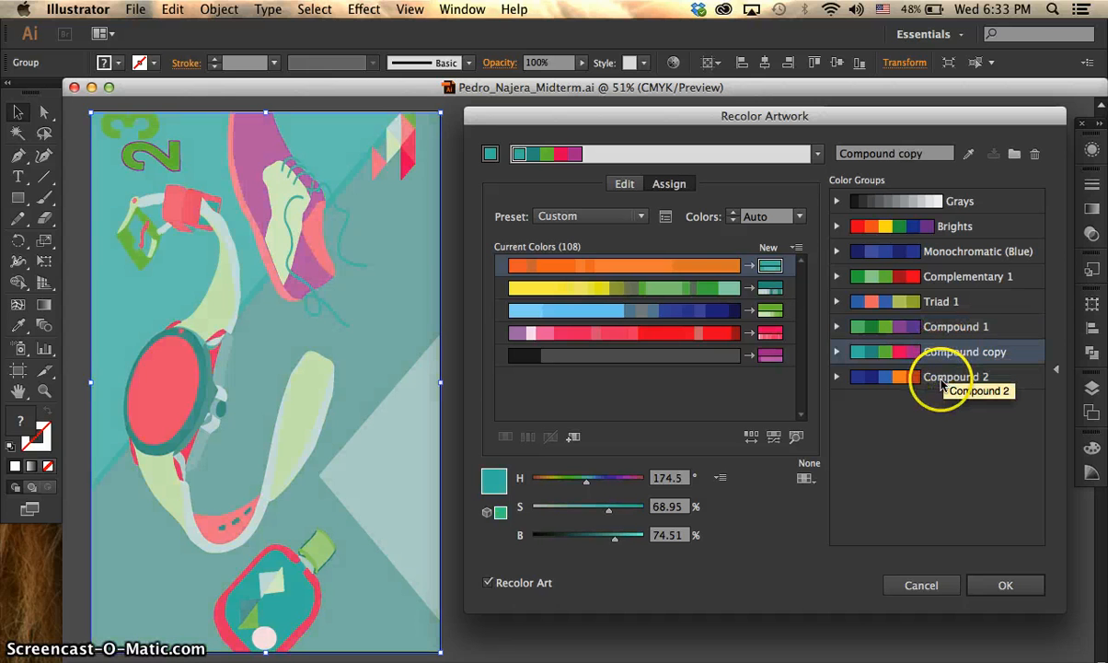
click(941, 378)
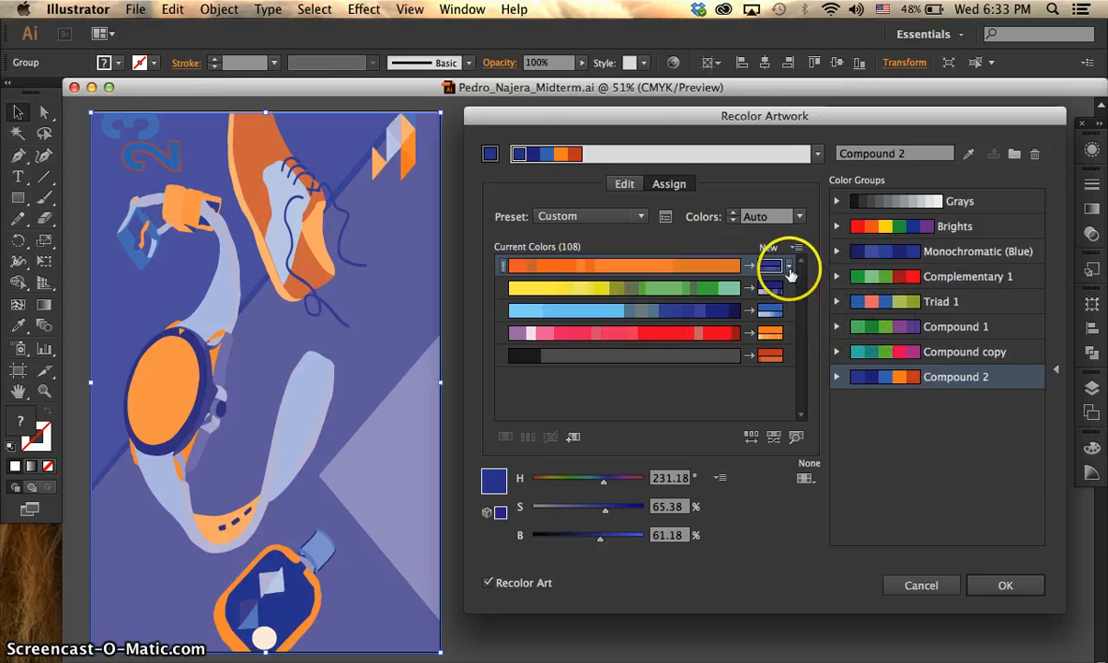
click(663, 290)
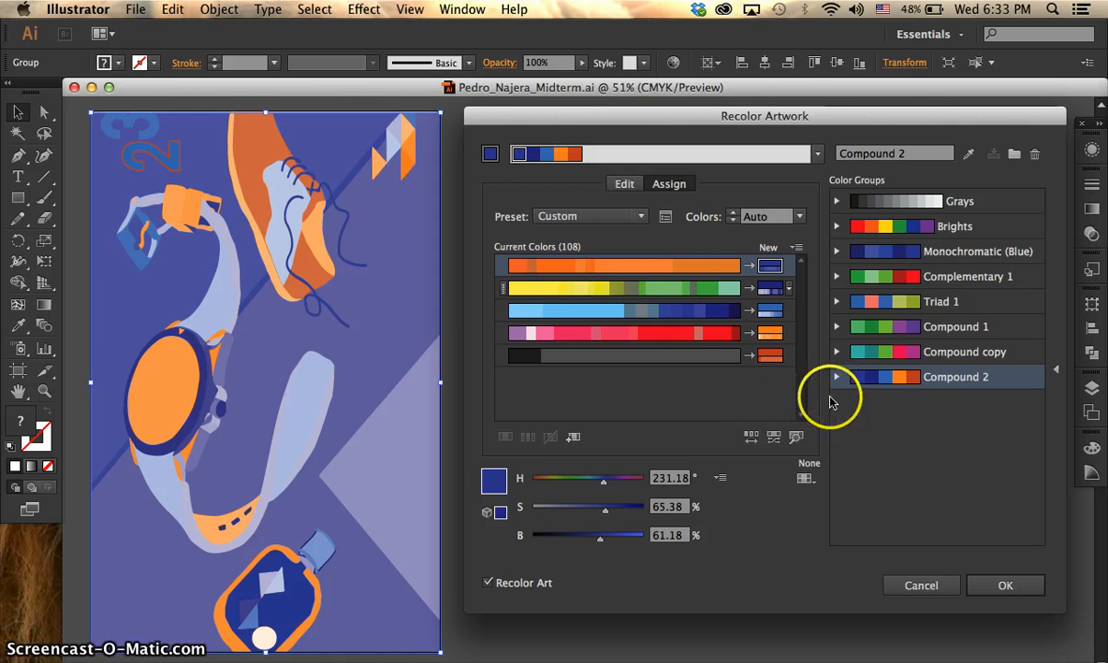
- Apply the teal and pink Compound copy colour group to the illustration
click(771, 267)
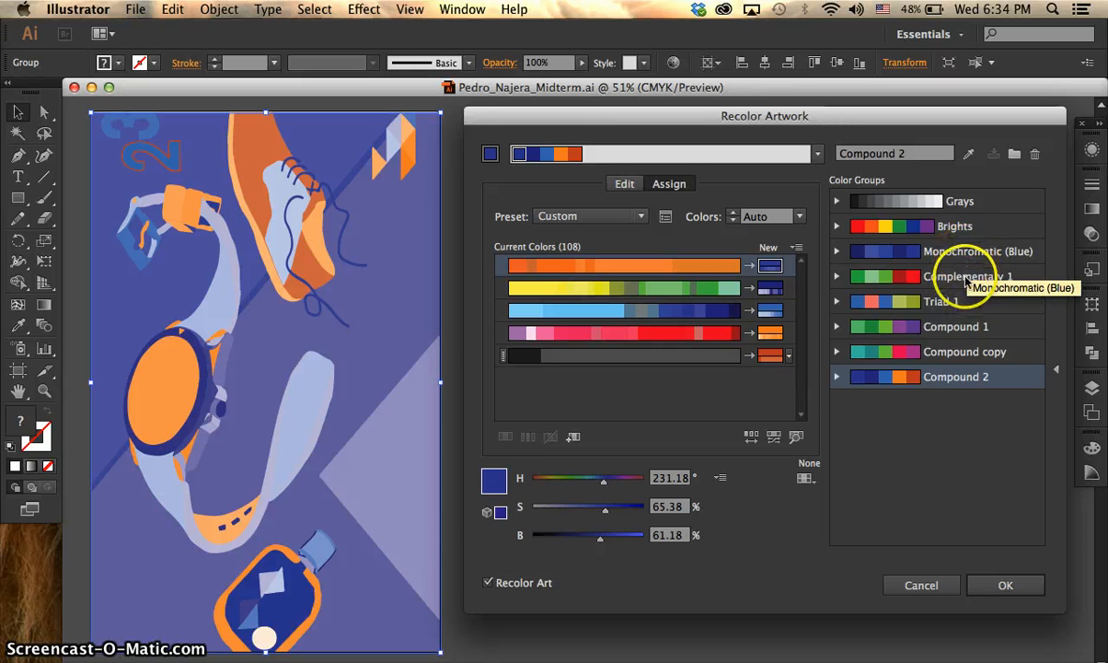
click(941, 351)
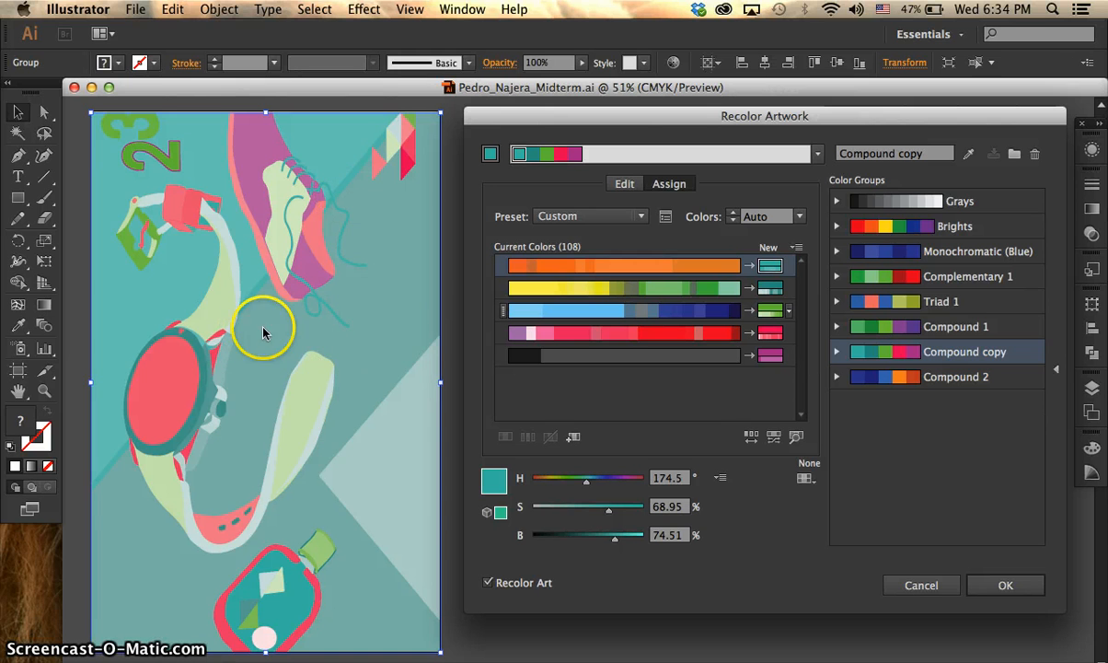
- Randomly shuffle the Compound copy colour order six times, landing on a green, teal and pink arrangement
click(752, 438)
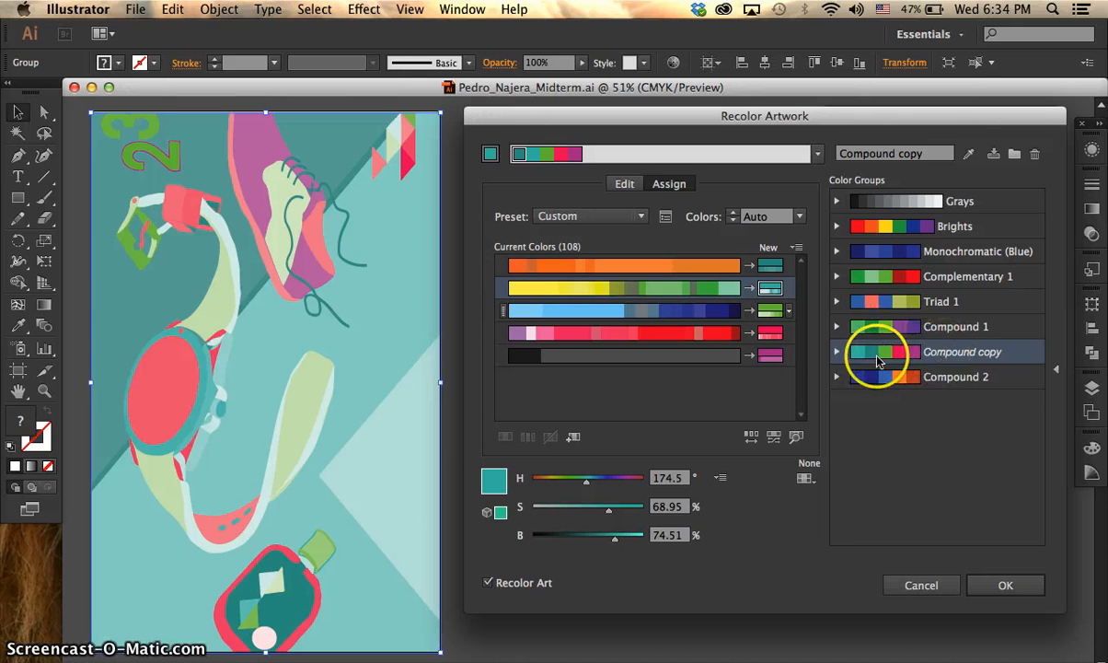
click(751, 440)
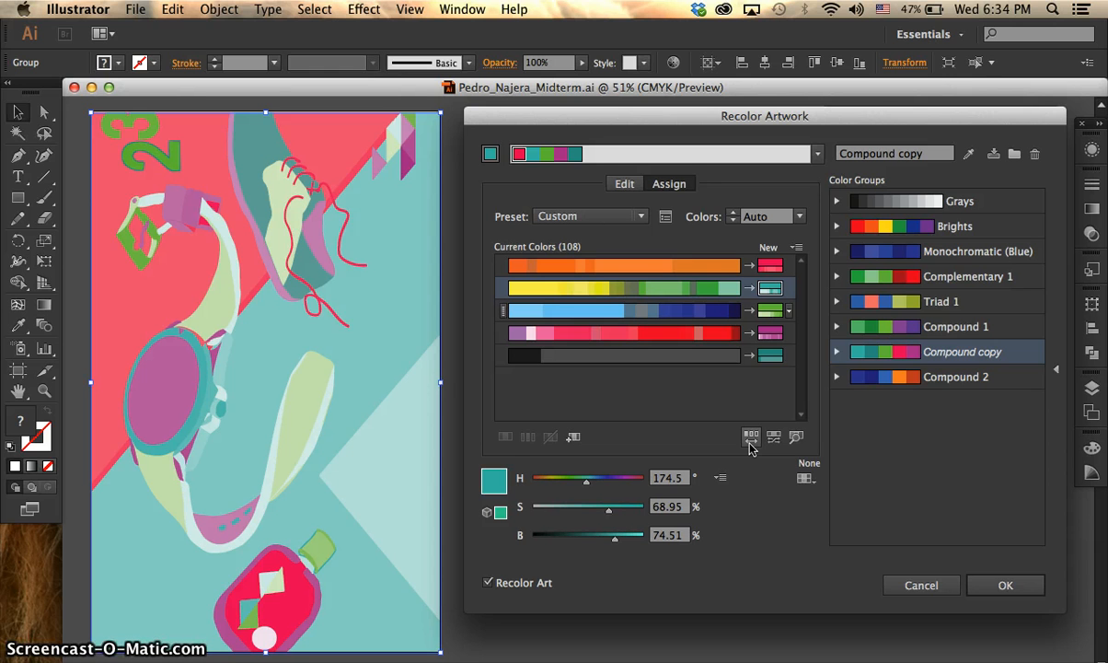
click(751, 442)
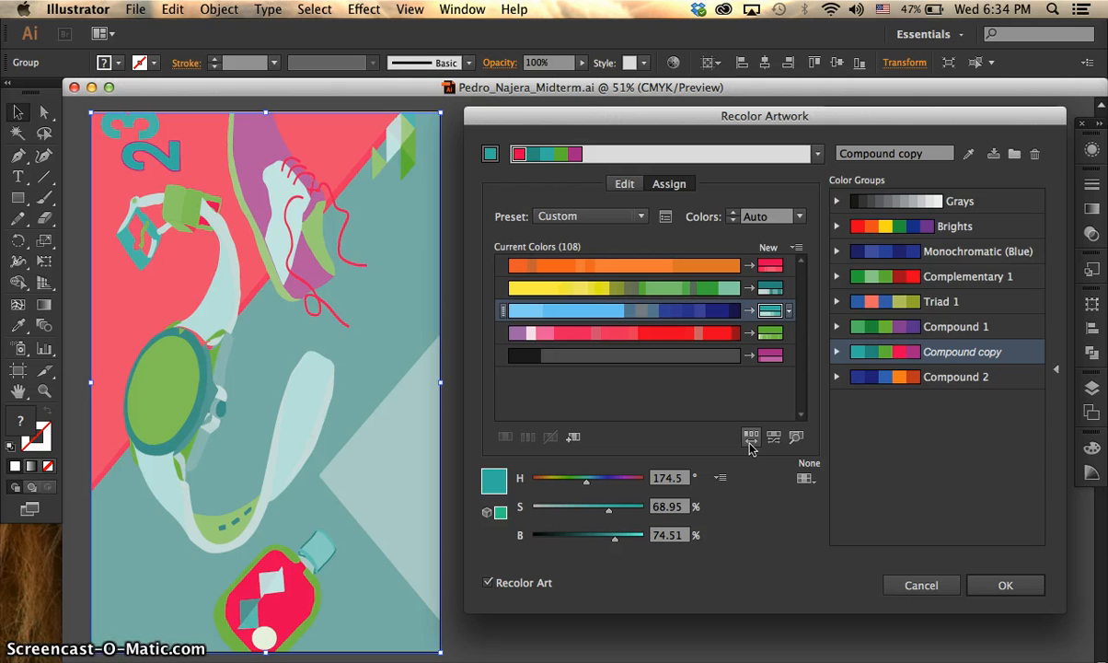
click(751, 442)
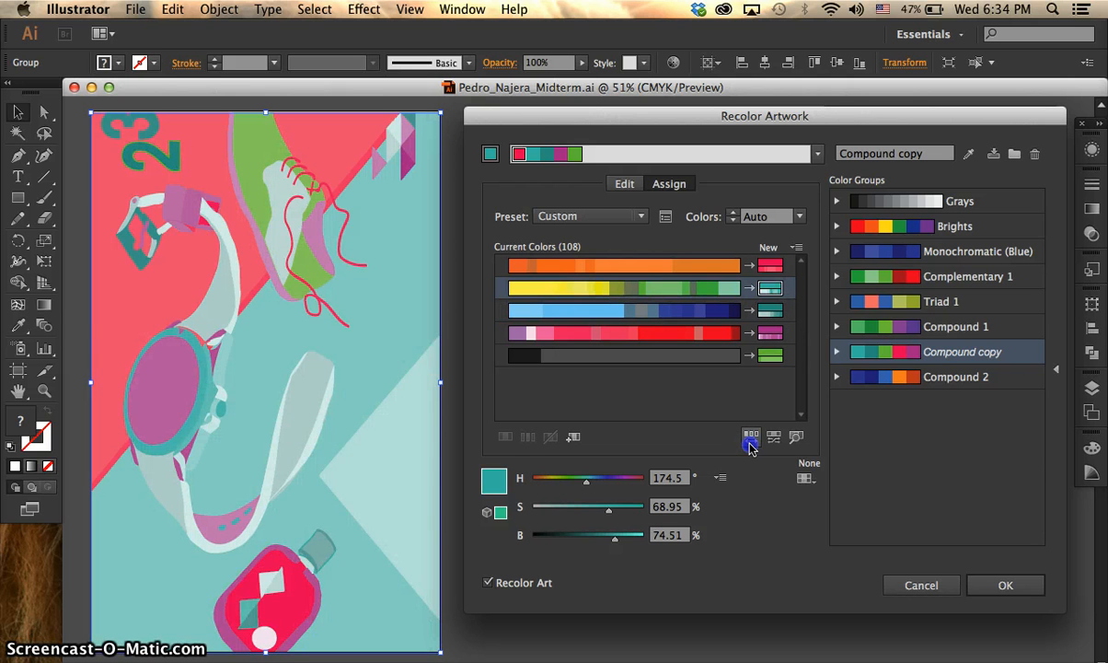
click(751, 442)
click(751, 441)
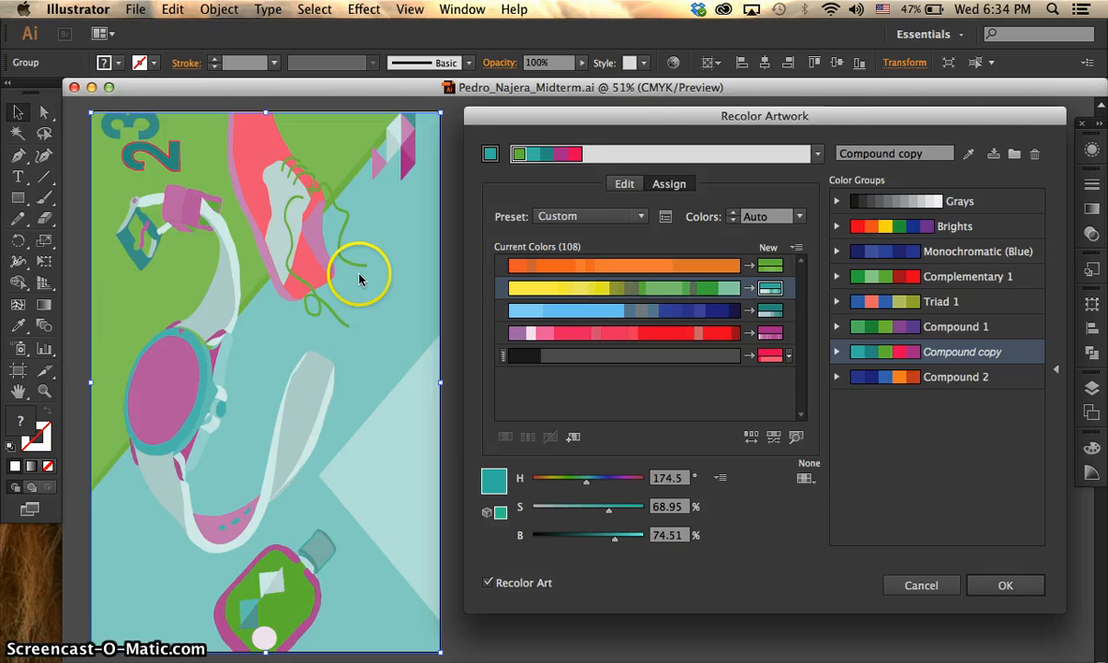
- Randomly vary saturation and brightness several times, giving muted olive, mauve and teal tones
click(774, 444)
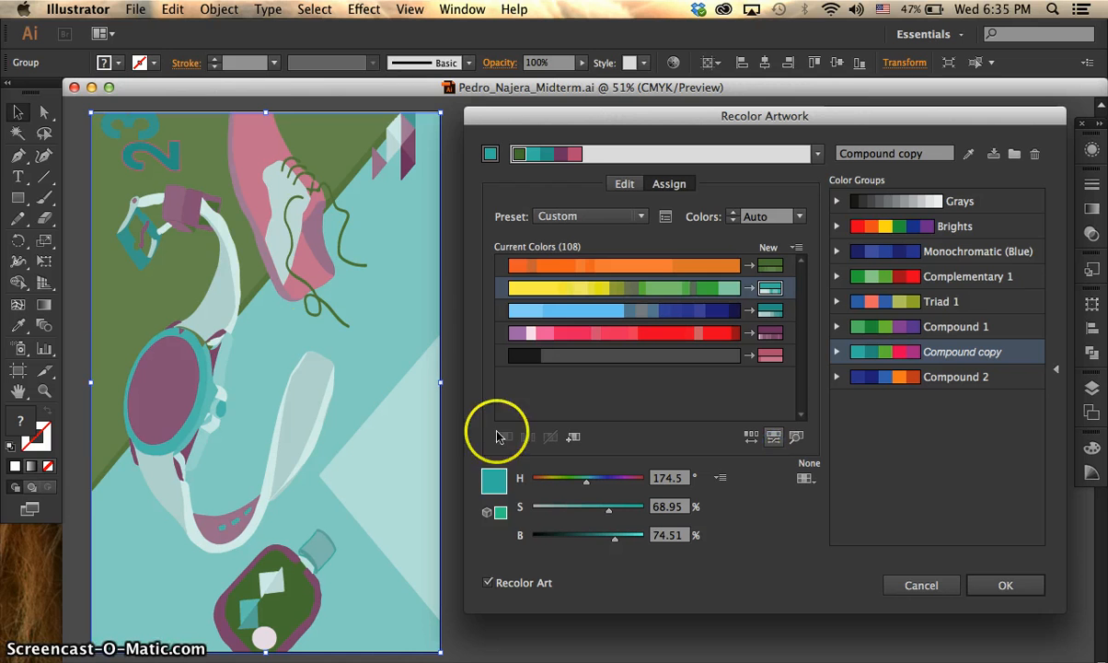
click(774, 438)
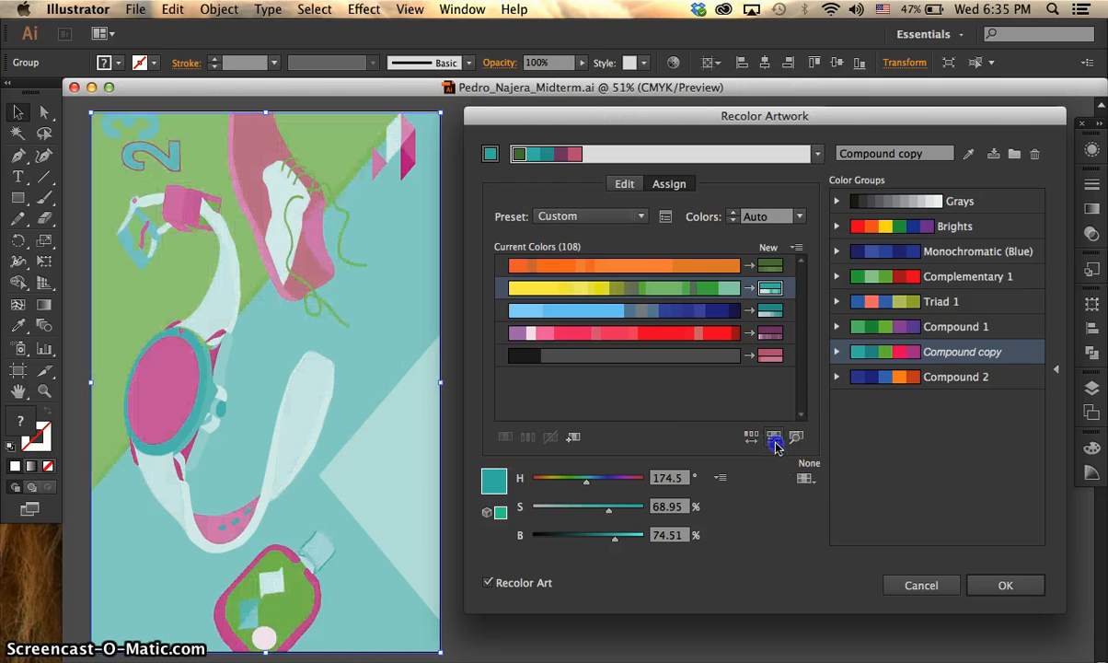
click(775, 444)
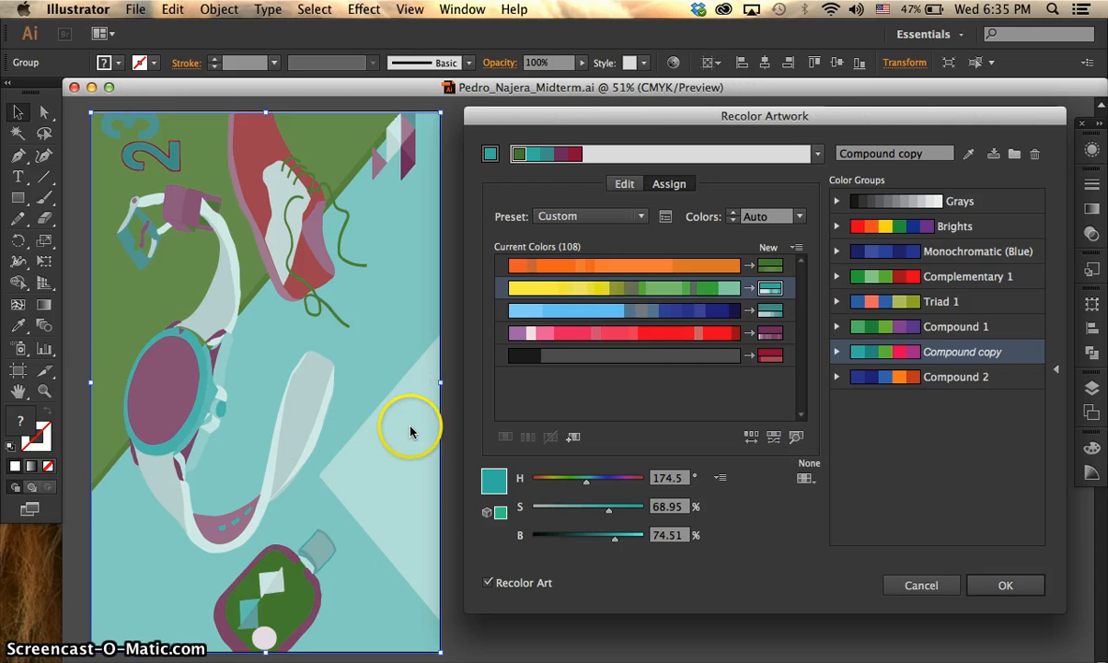
click(774, 438)
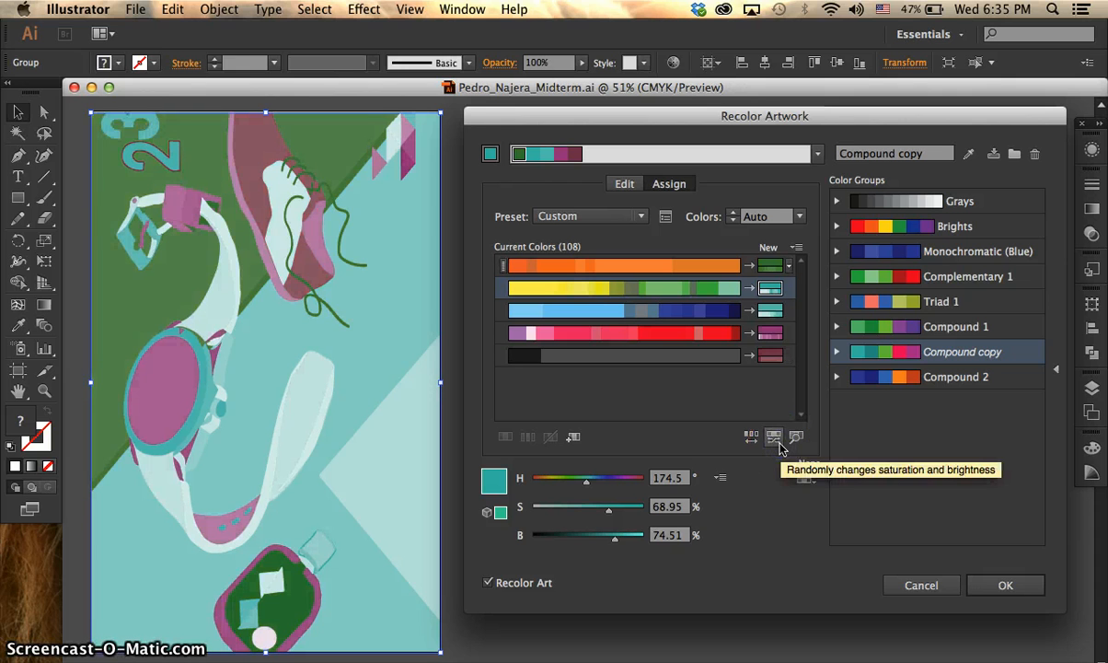
click(780, 446)
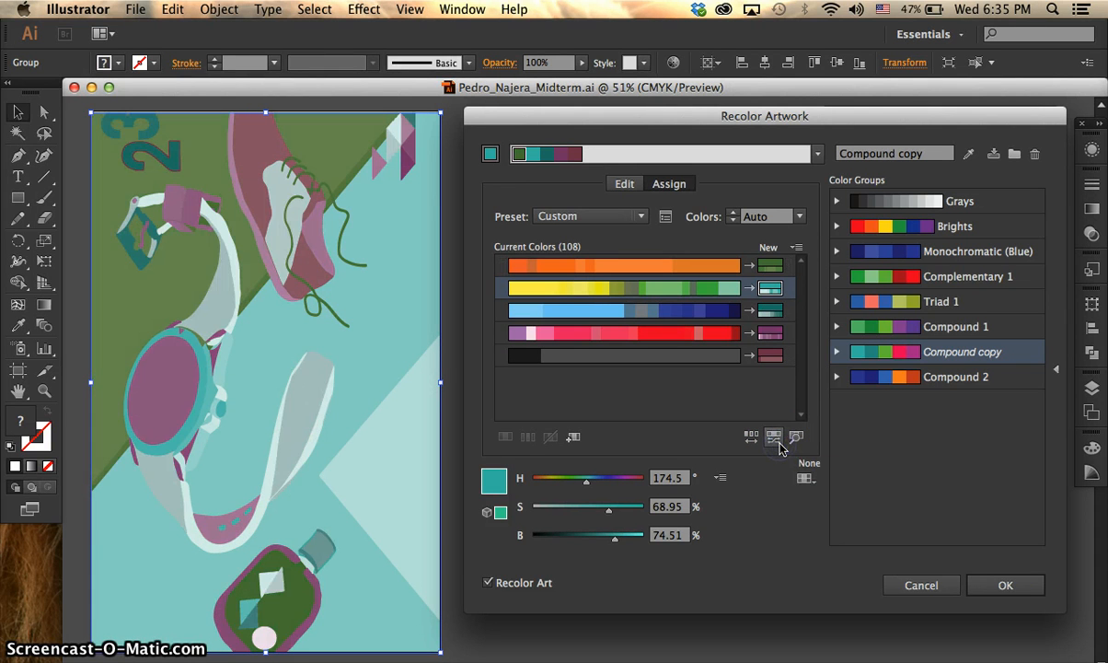
click(780, 445)
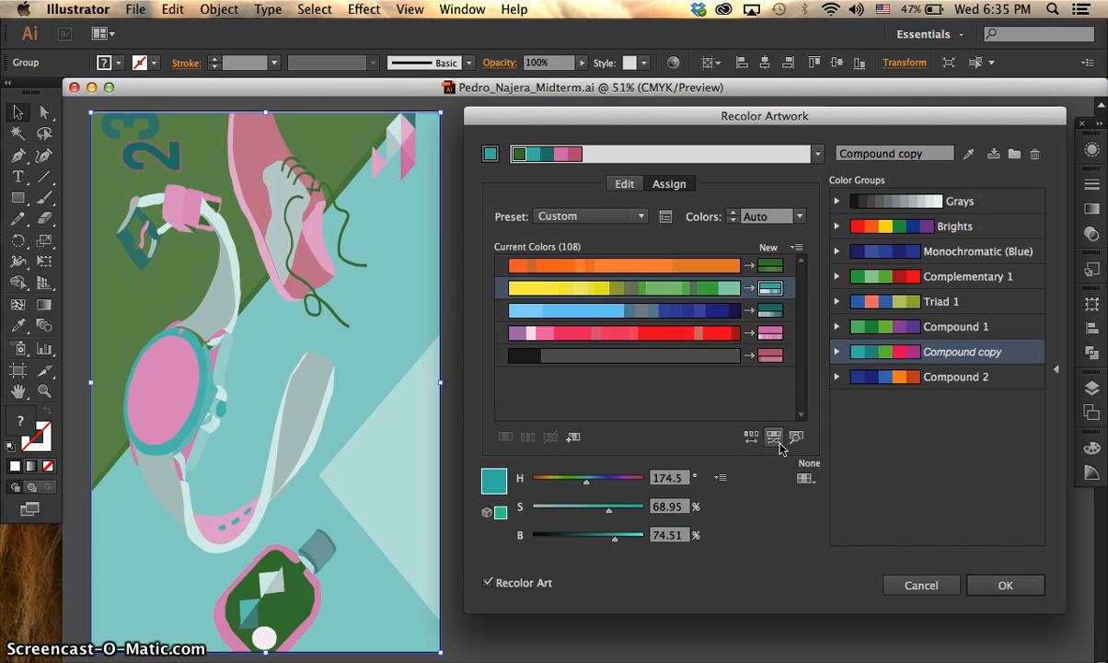
- Reshuffle the colour order twice, then bring up the Limits Color Group library menu
click(777, 440)
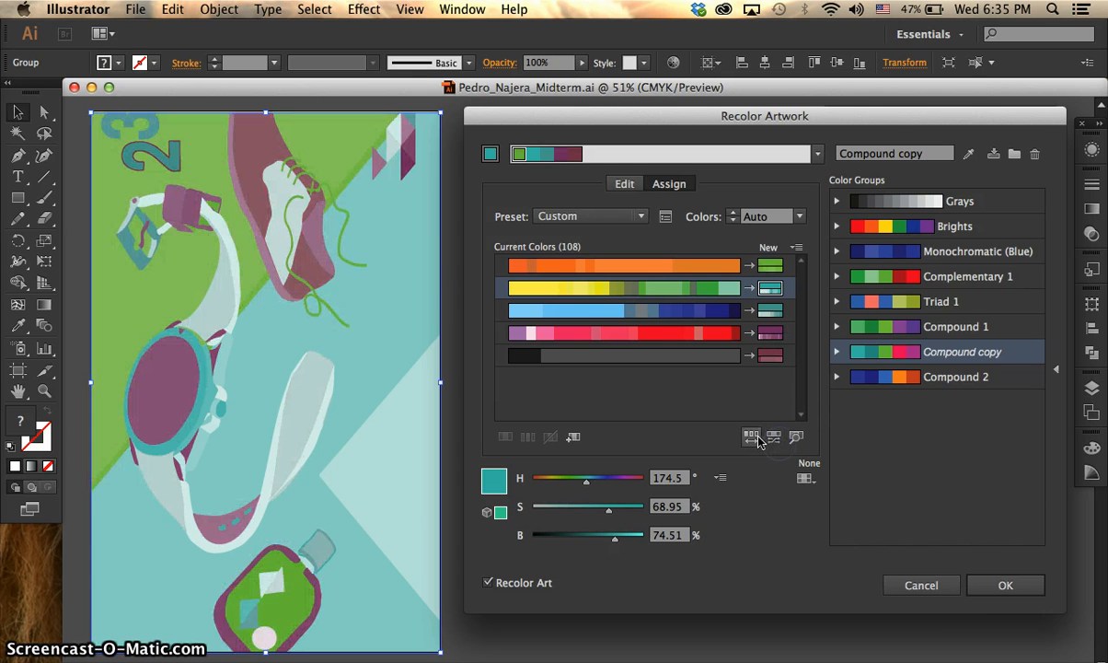
click(752, 437)
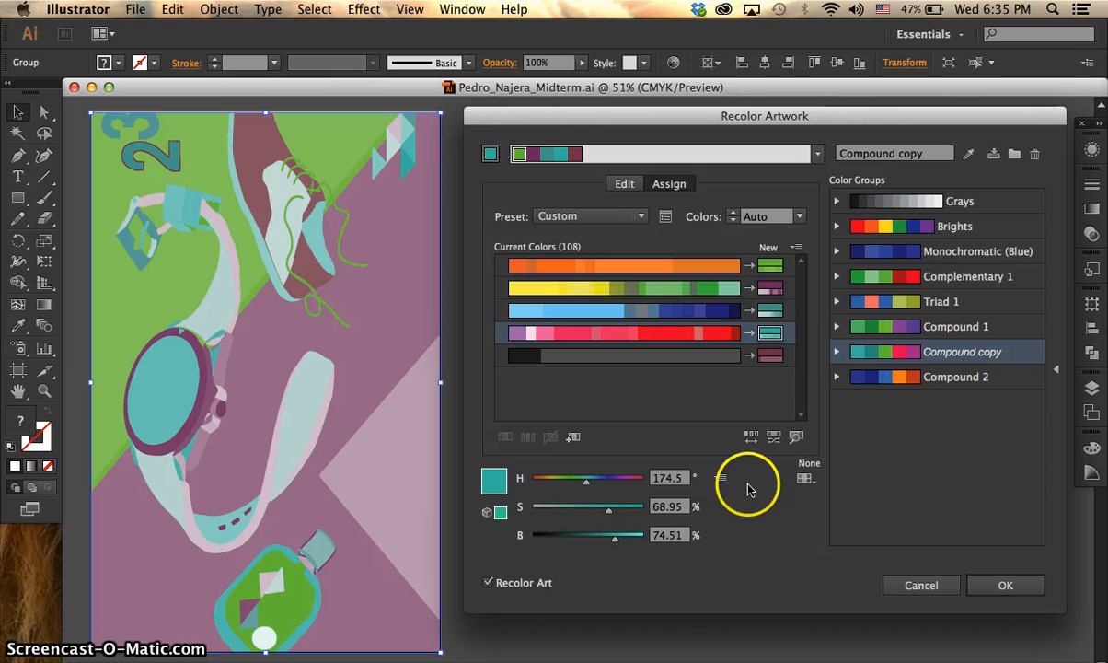
click(813, 488)
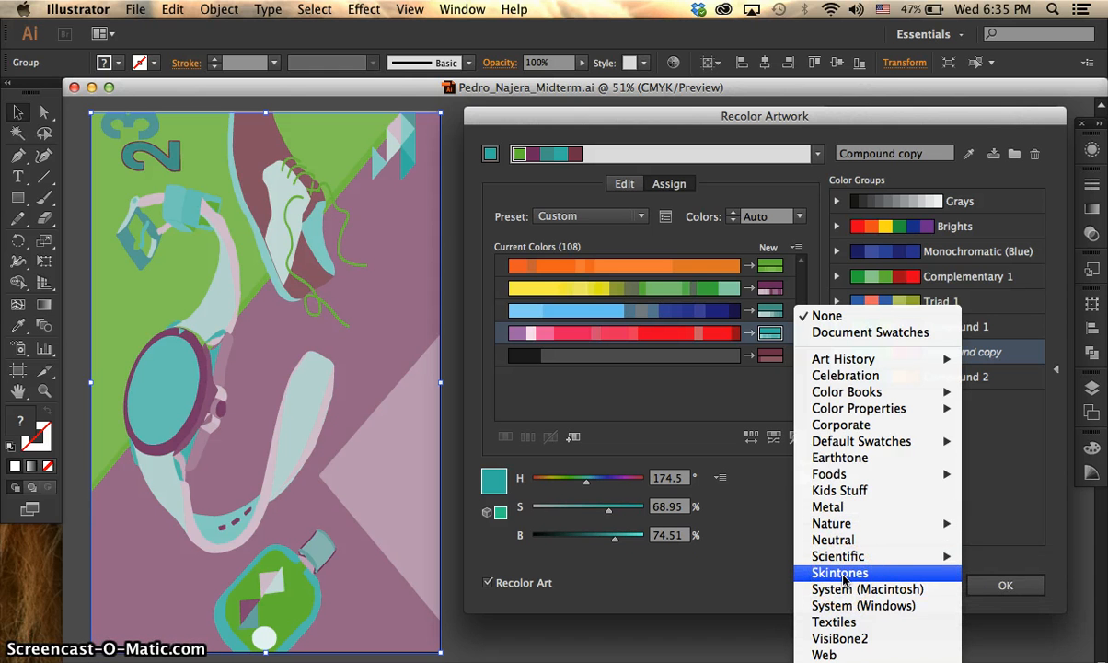
- Limit the recolour to the Skintones, then Earthtone, then Nature > Beach colour libraries
click(840, 571)
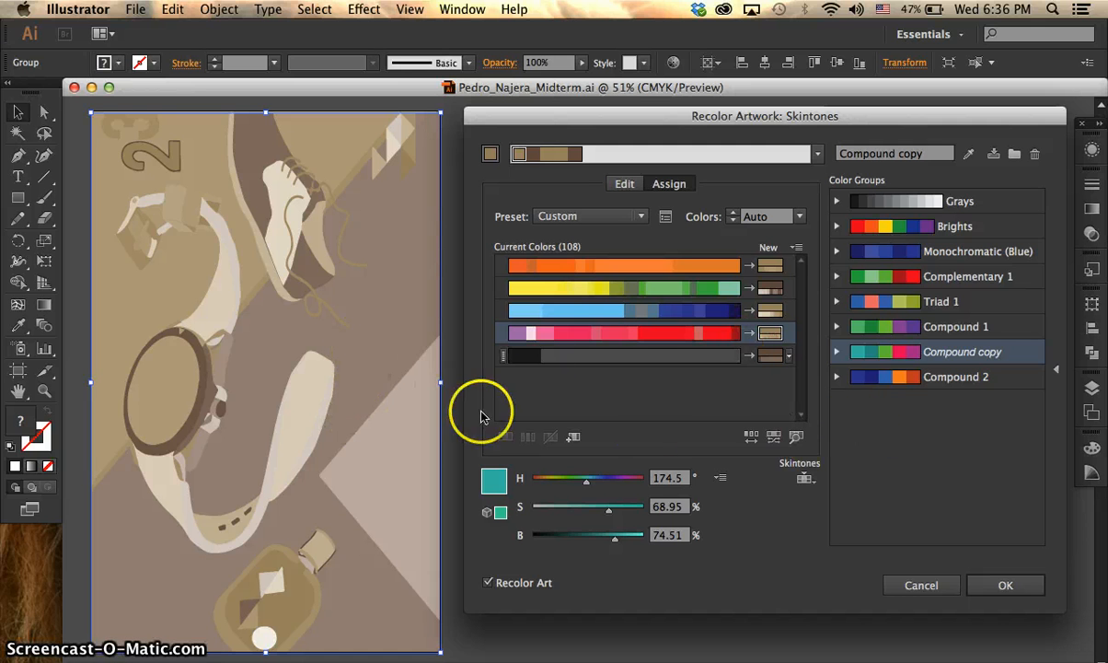
click(805, 481)
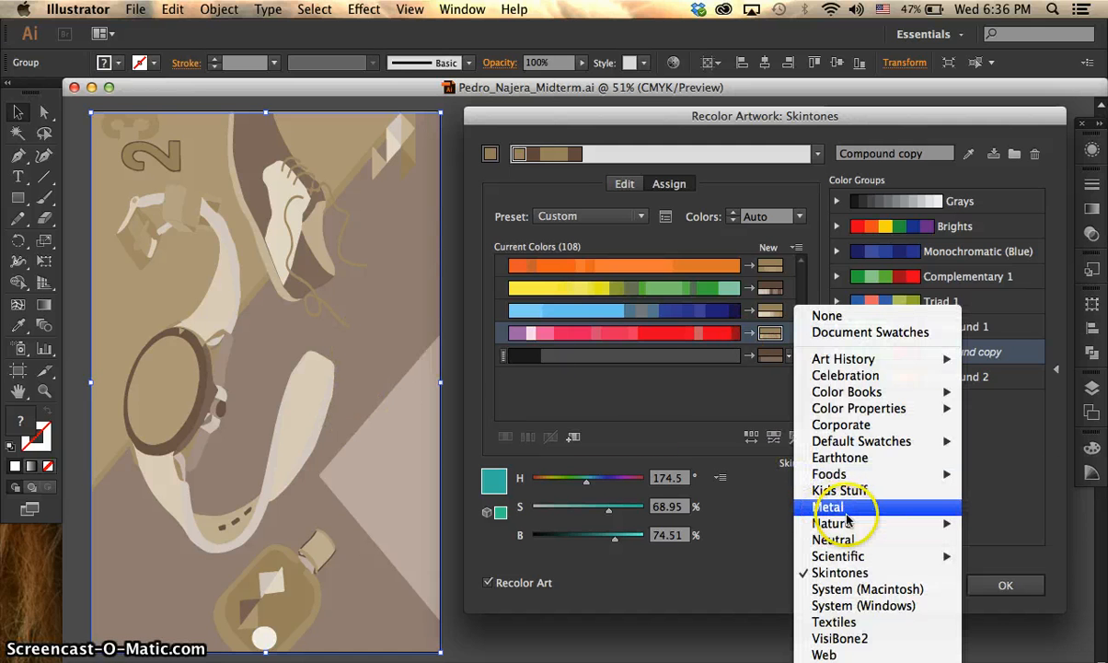
click(840, 458)
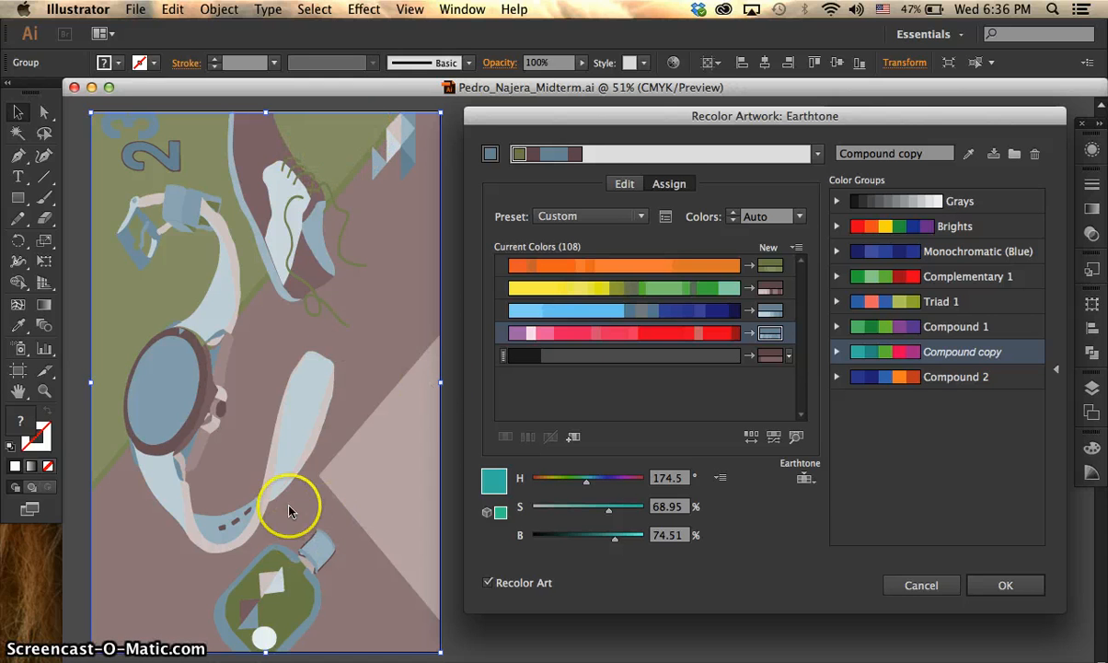
click(805, 477)
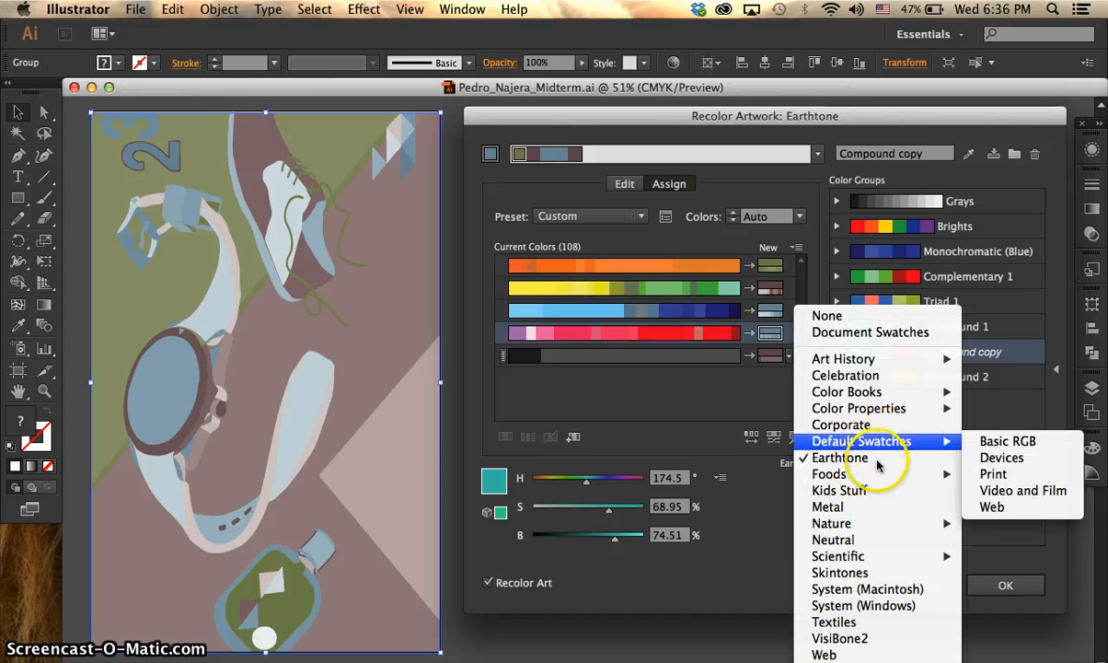
mouse_move(833, 523)
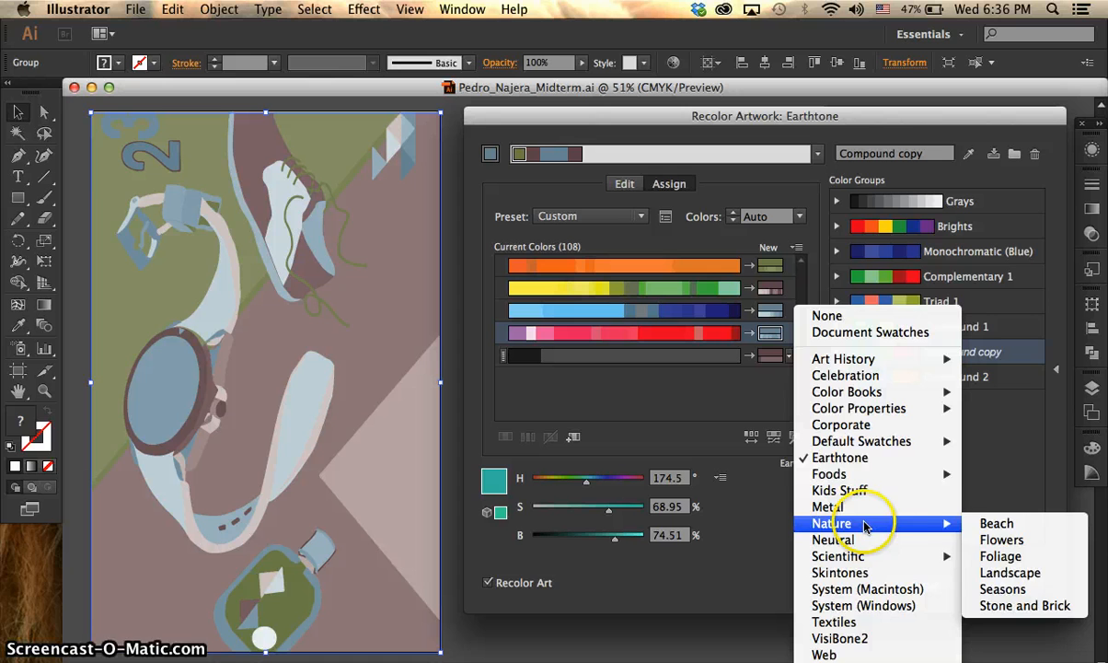
click(997, 522)
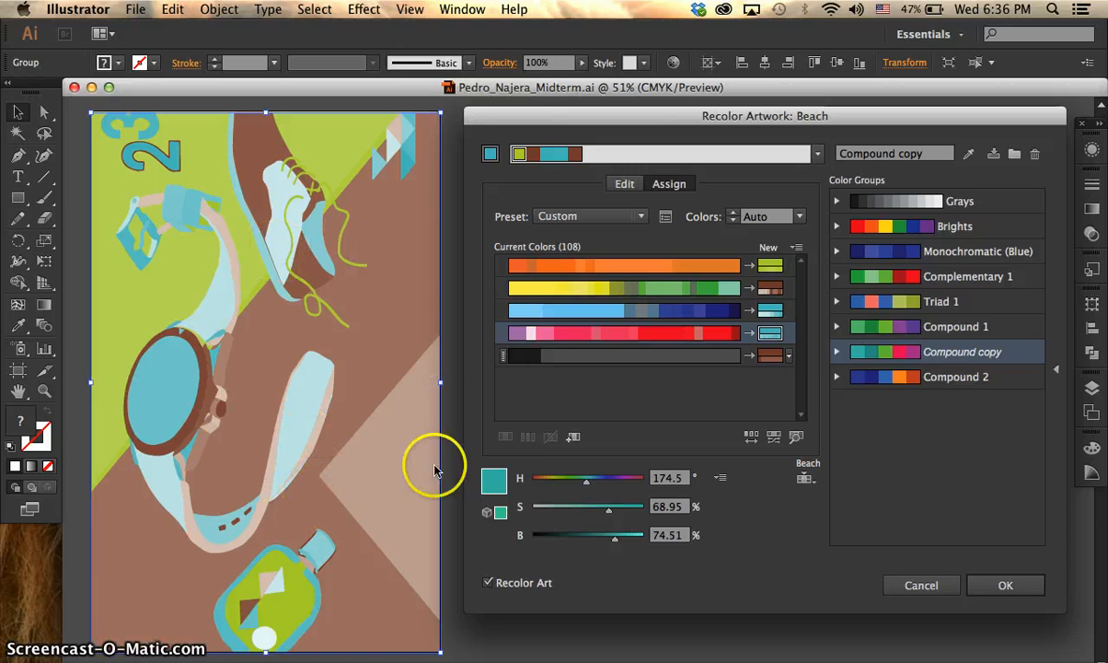
- Try the Kids Stuff and Textiles libraries, finishing with VisiBone2's greens and purples
click(796, 436)
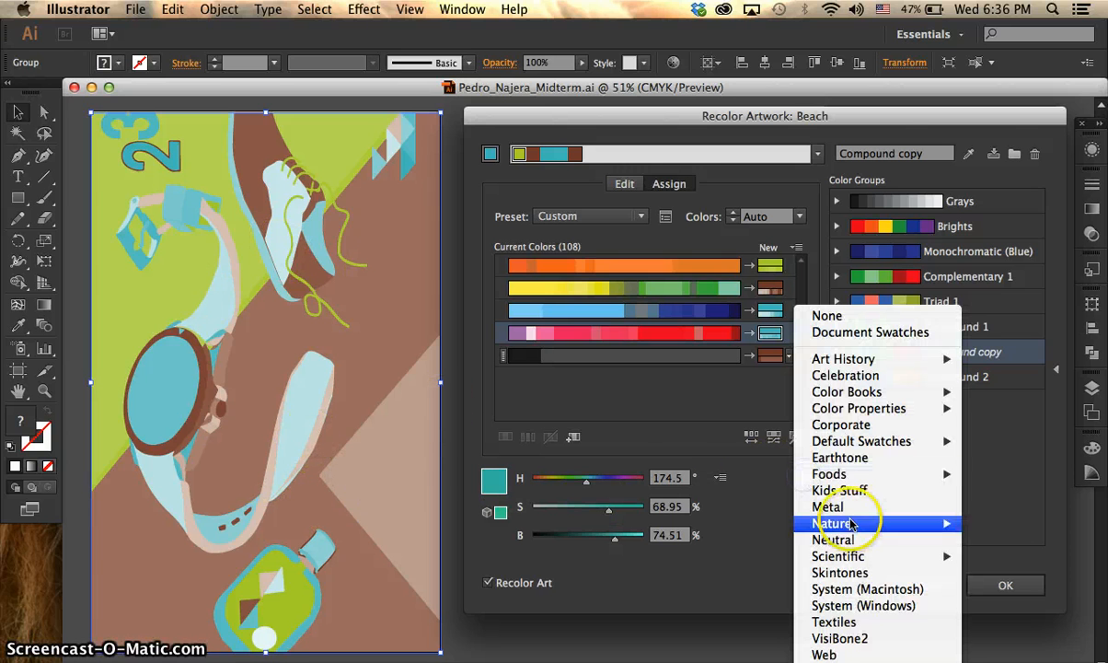
click(840, 490)
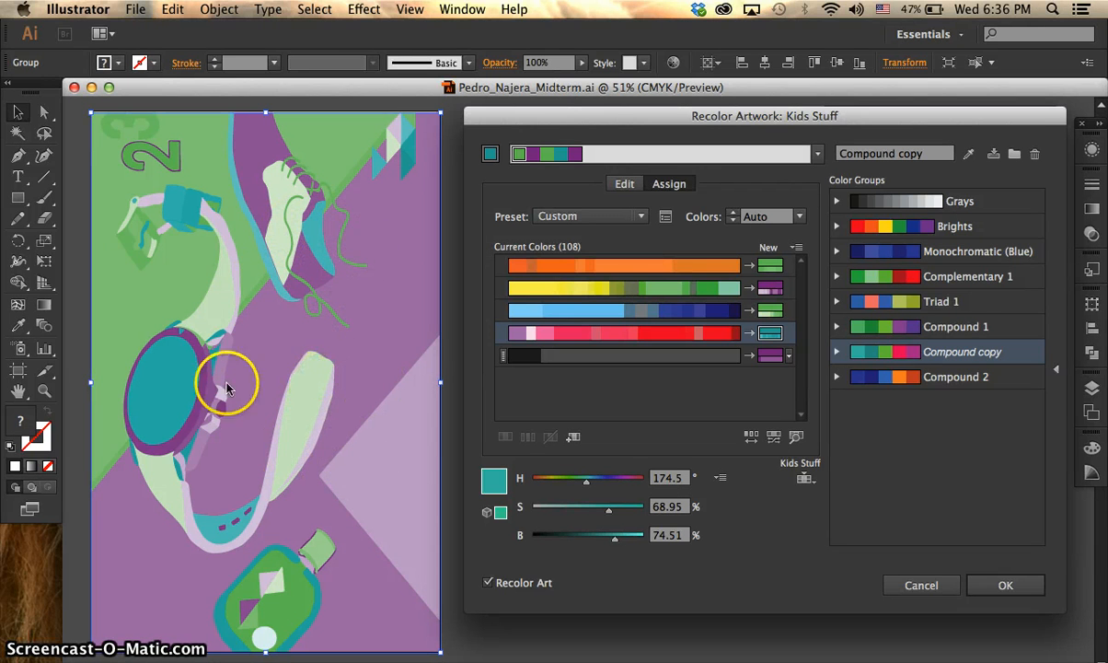
click(810, 480)
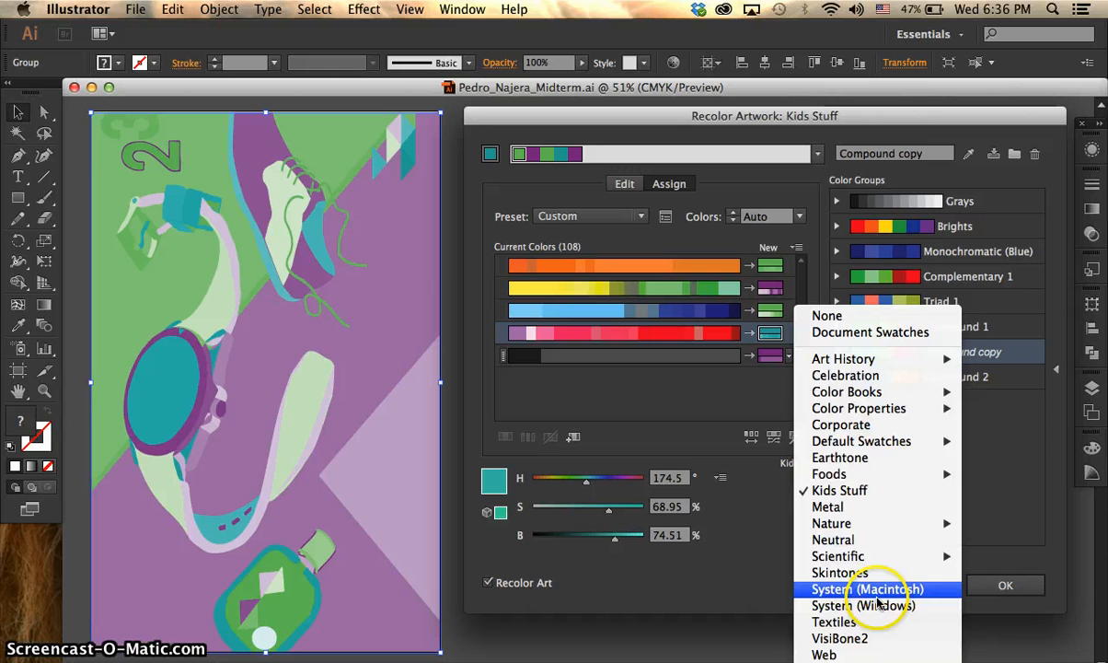
click(838, 622)
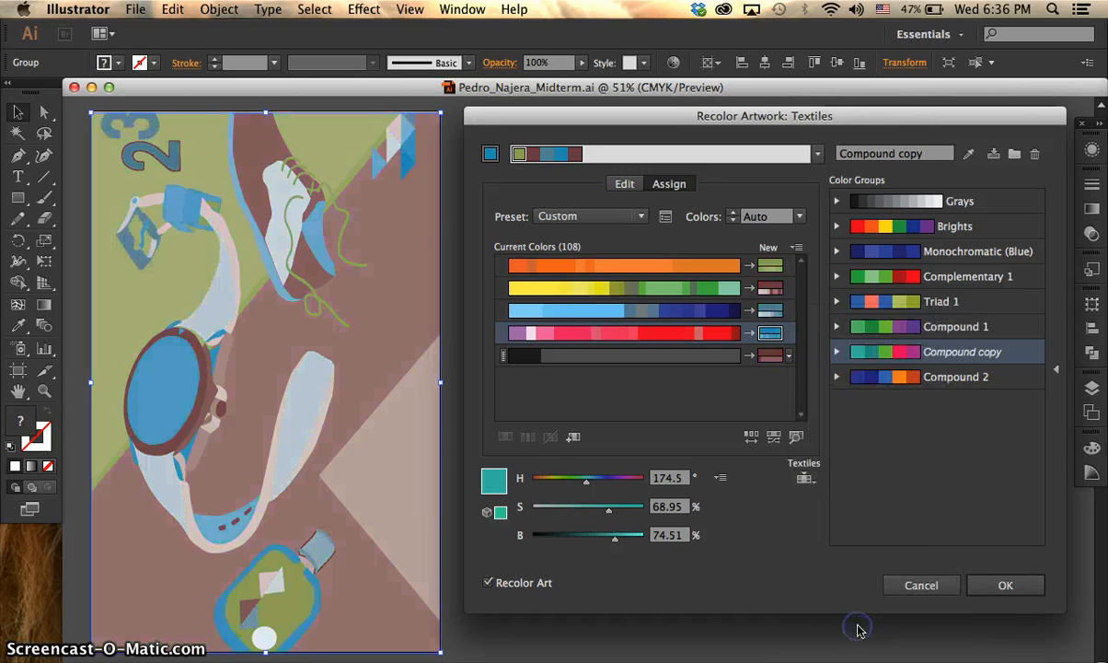
click(805, 481)
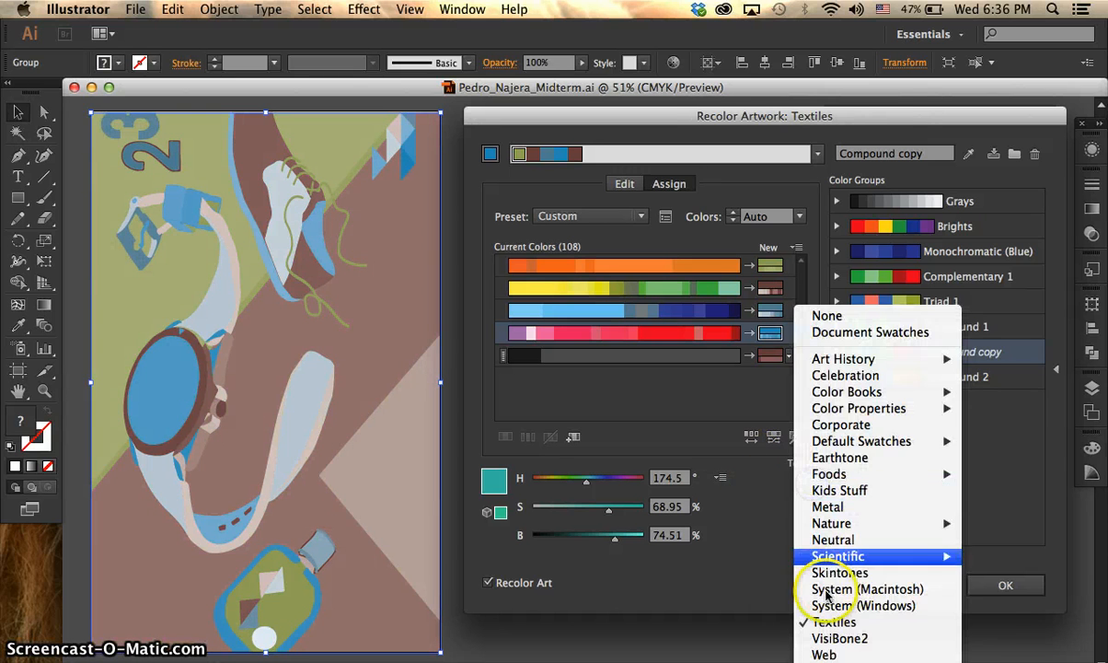
click(840, 638)
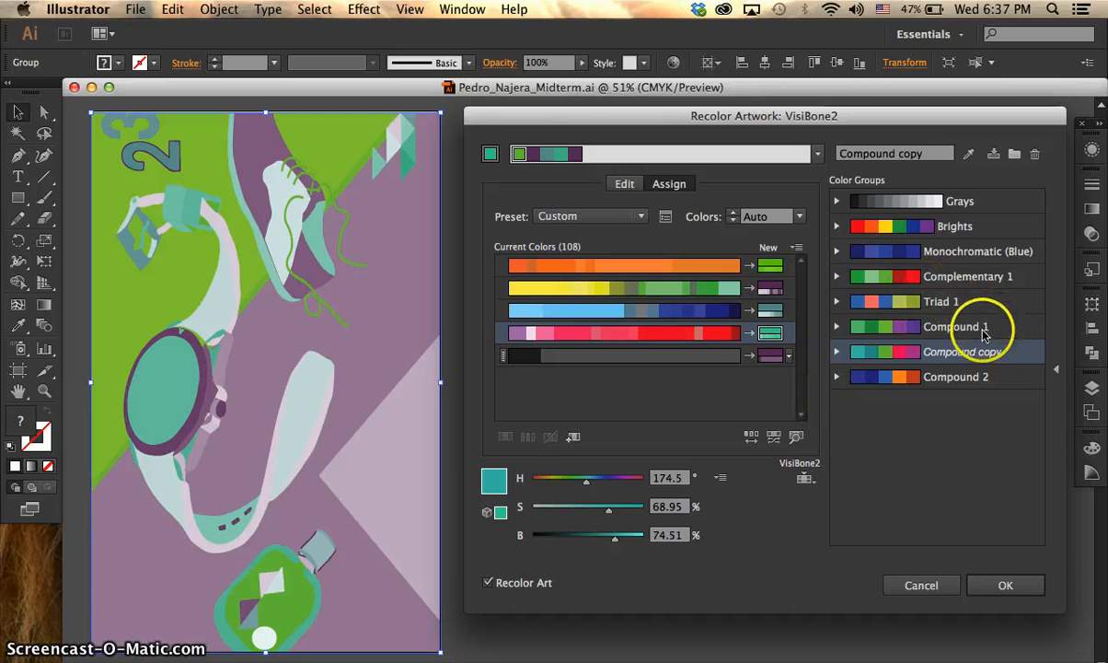
- Preview Complementary 1 and Compound 1, then apply the teal, coral and green Compound copy group
click(967, 276)
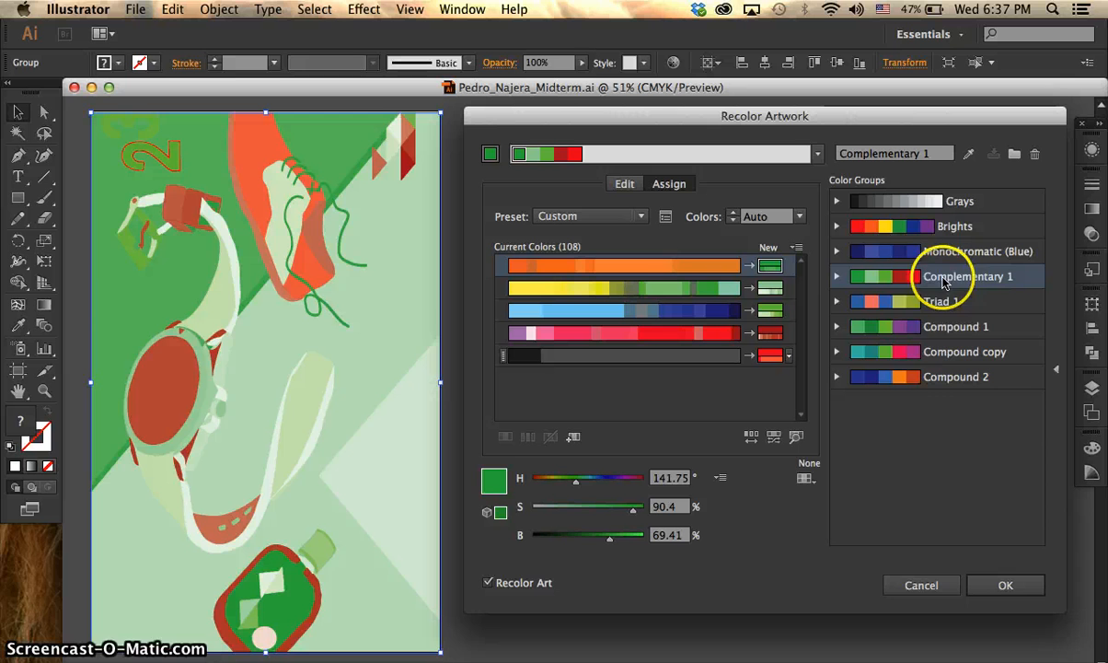
click(965, 328)
click(960, 352)
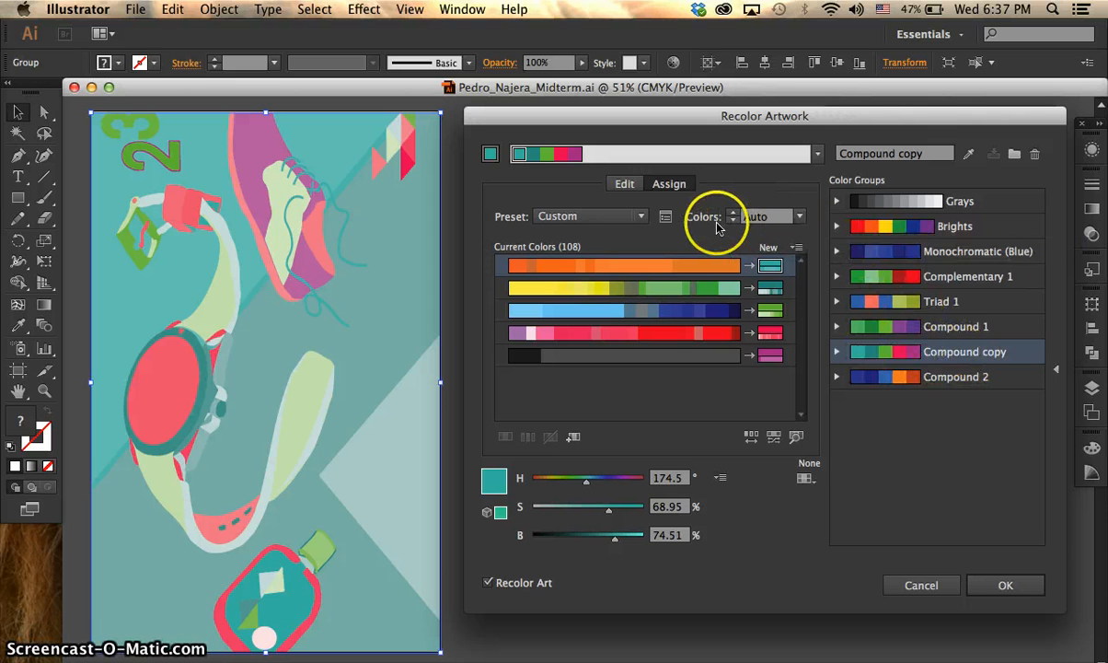
click(799, 218)
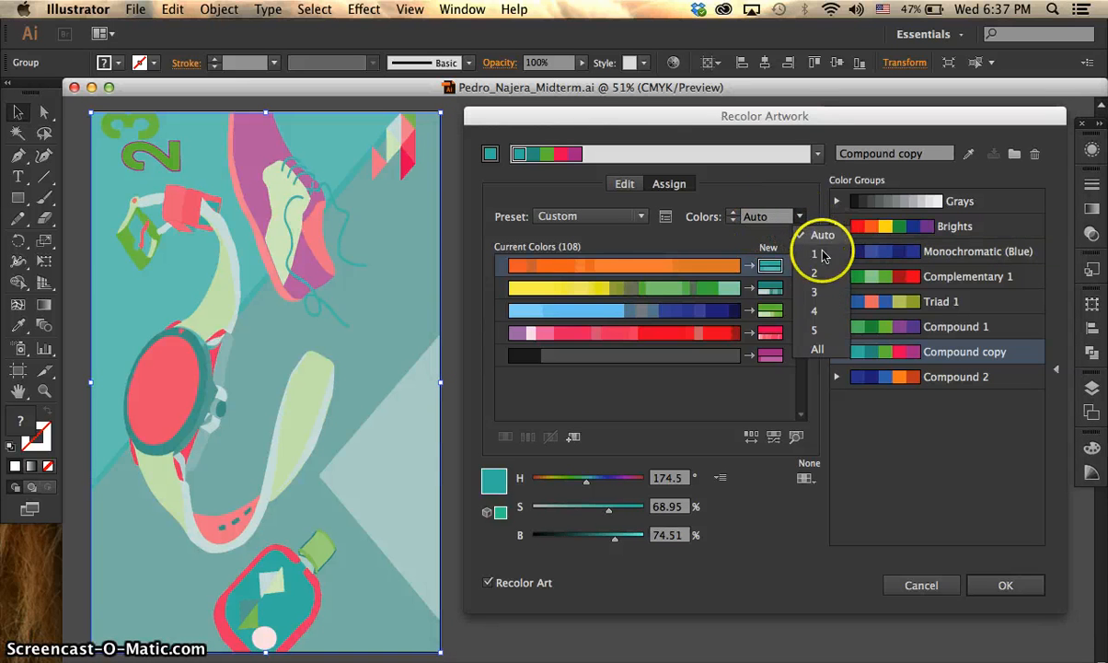
click(824, 295)
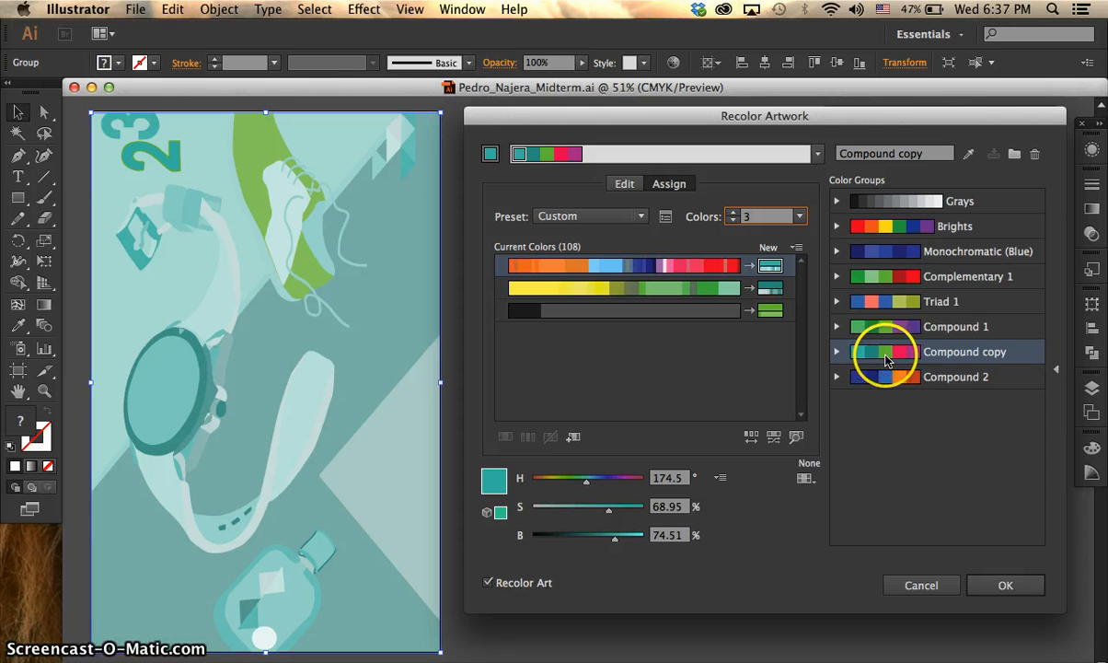
click(799, 216)
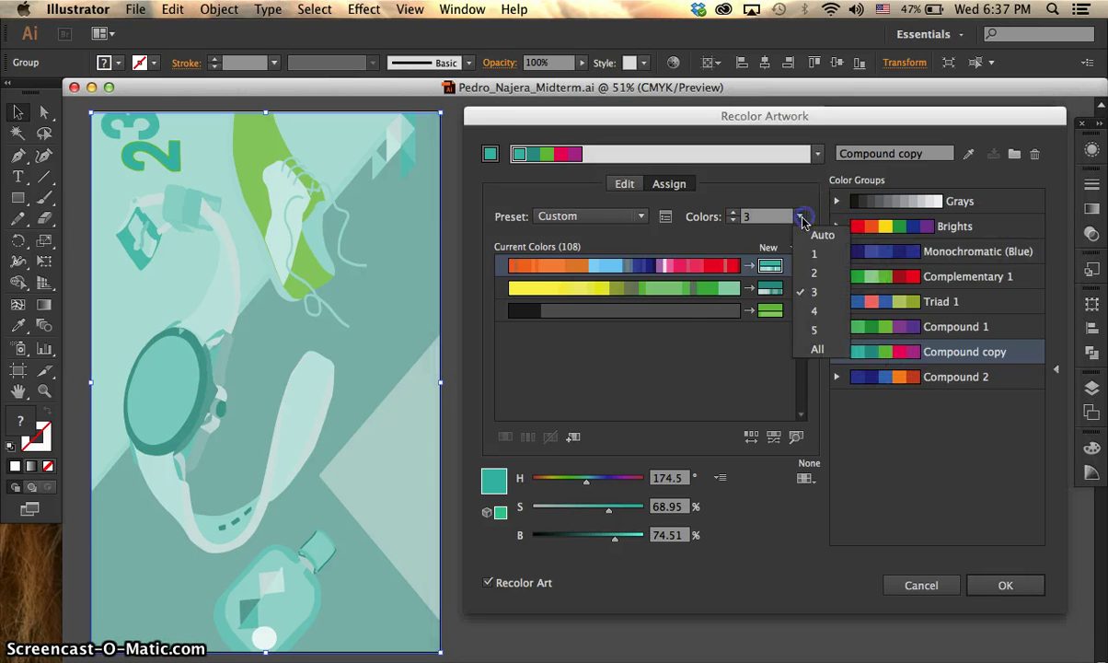
click(818, 313)
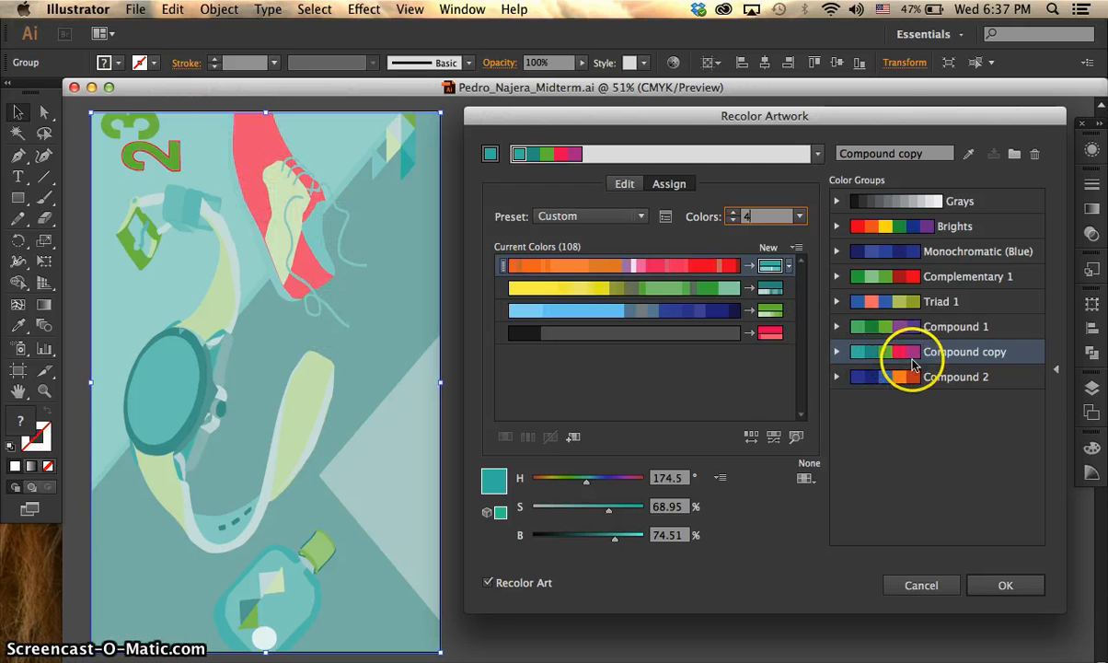
click(799, 217)
click(810, 328)
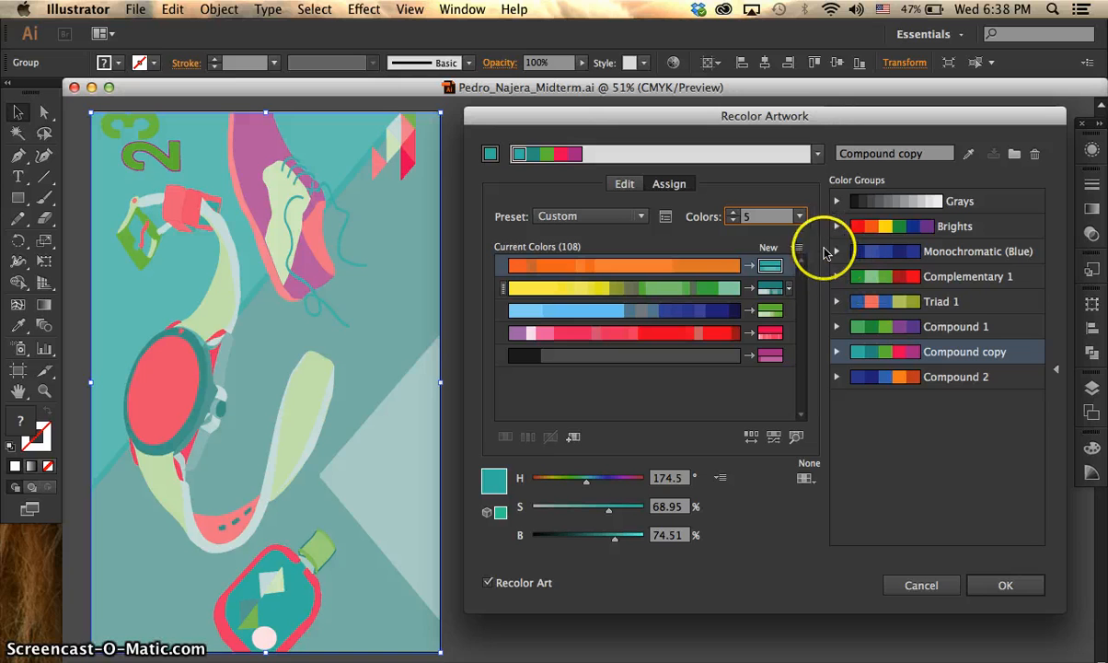
click(800, 216)
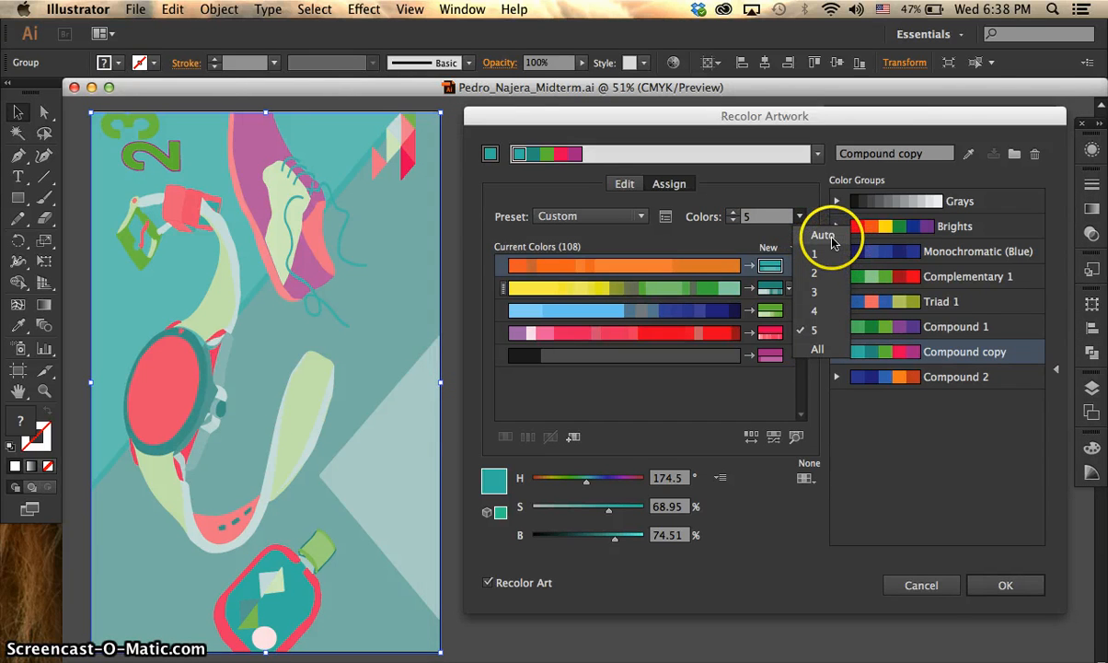
click(820, 235)
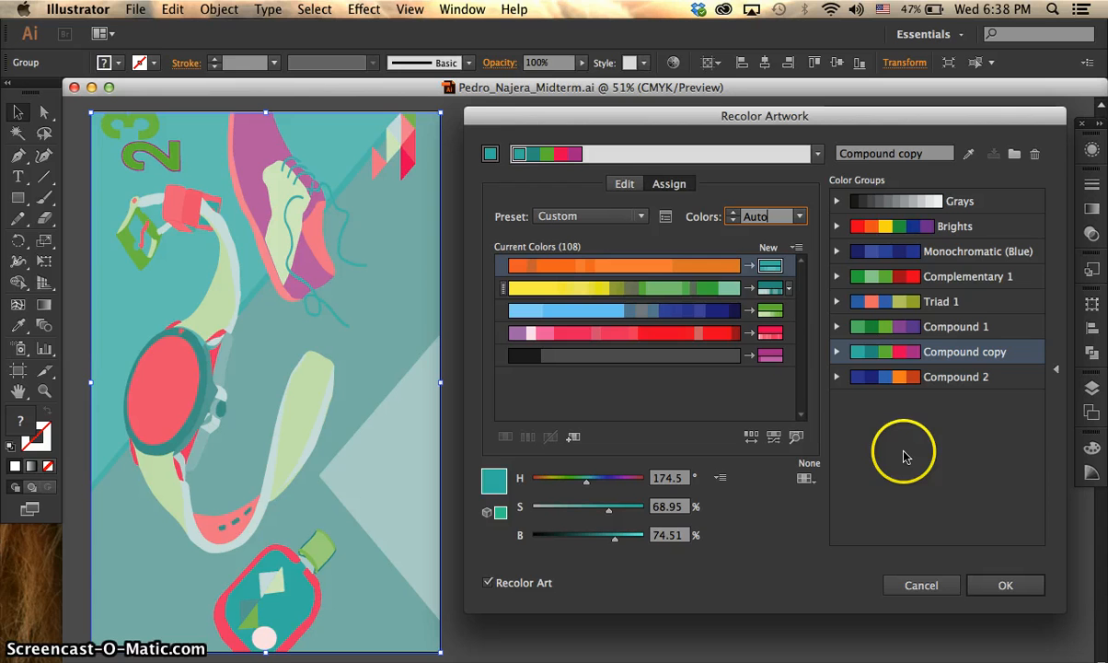